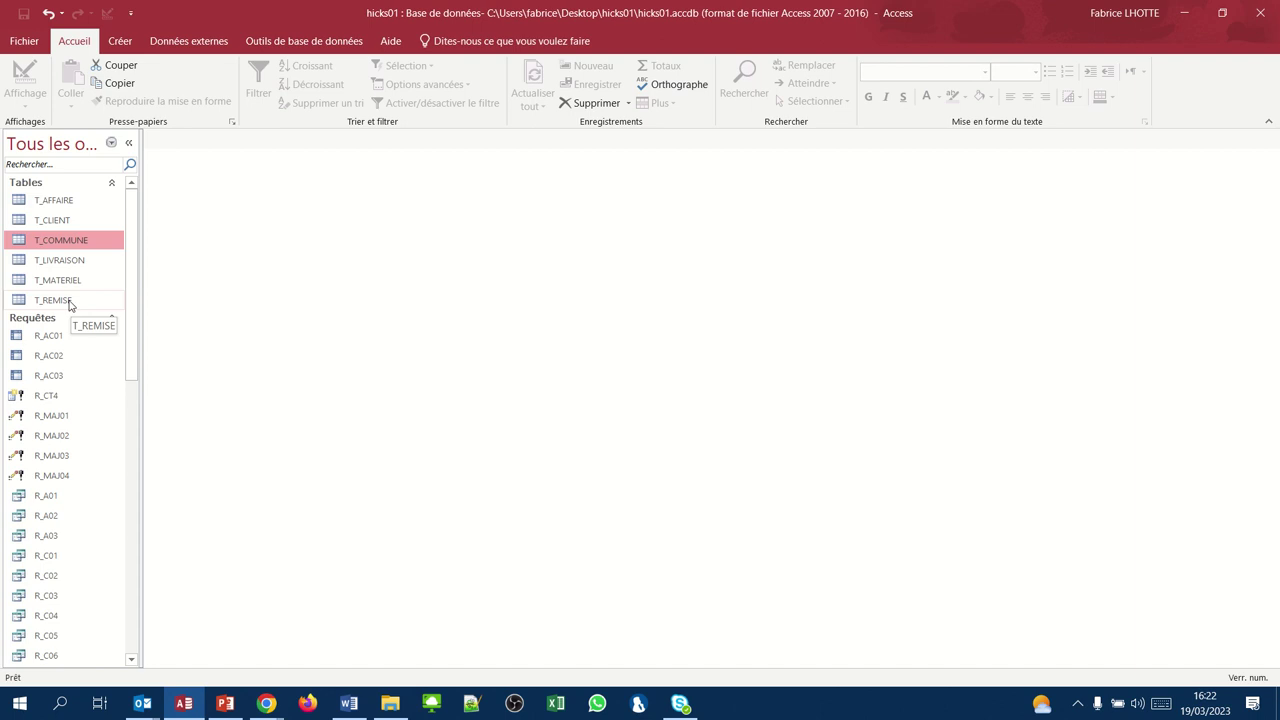
Open the T_COMMUNE table and examine its existing postal code and town records
right_click(61, 246)
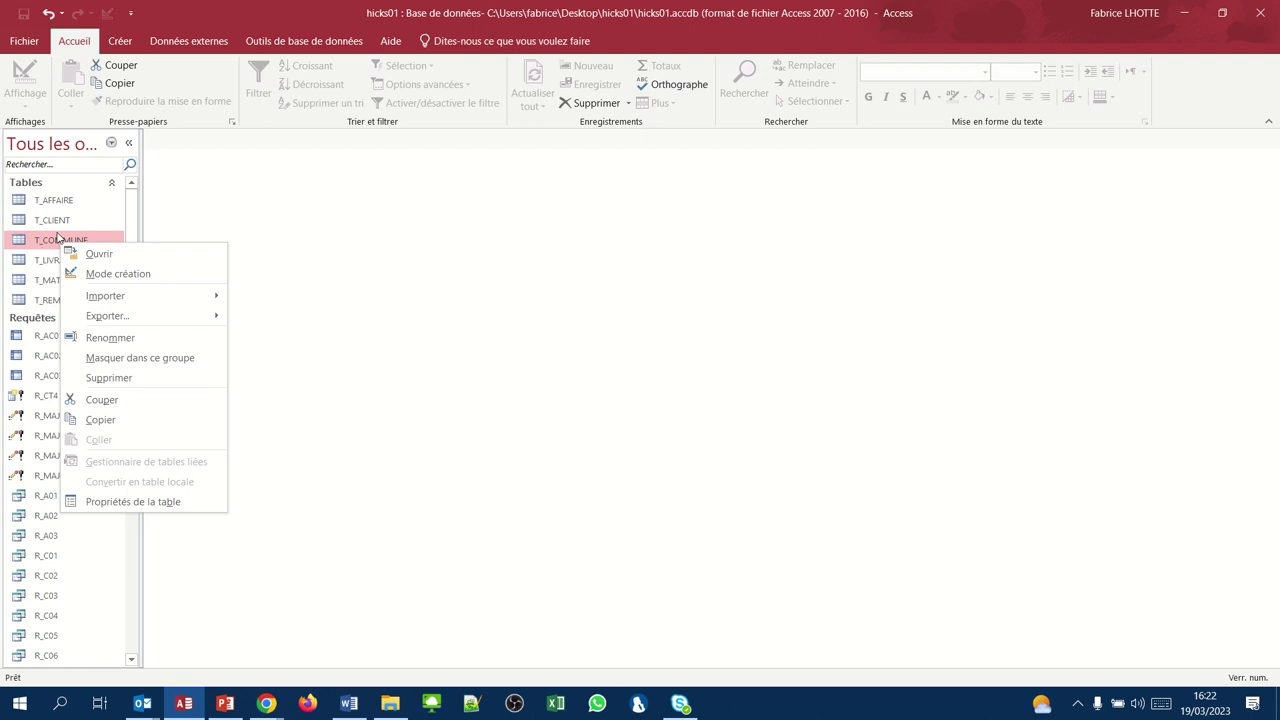
click(183, 226)
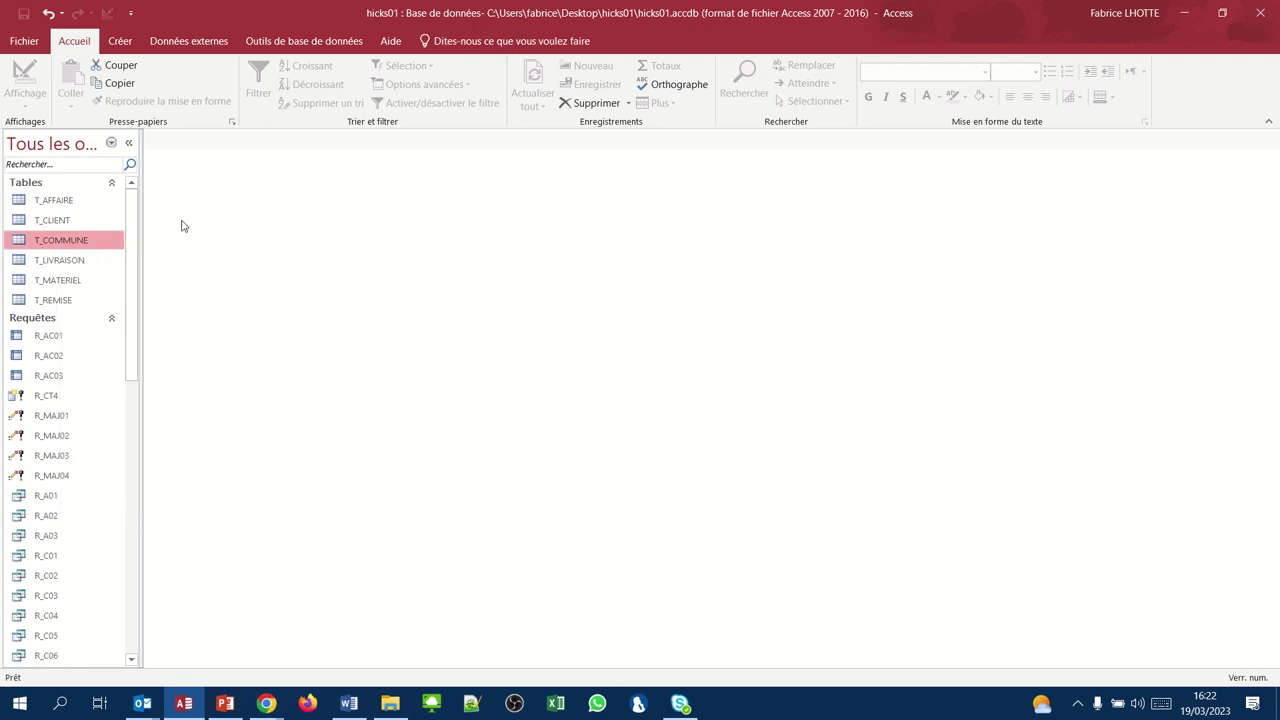
double_click(40, 240)
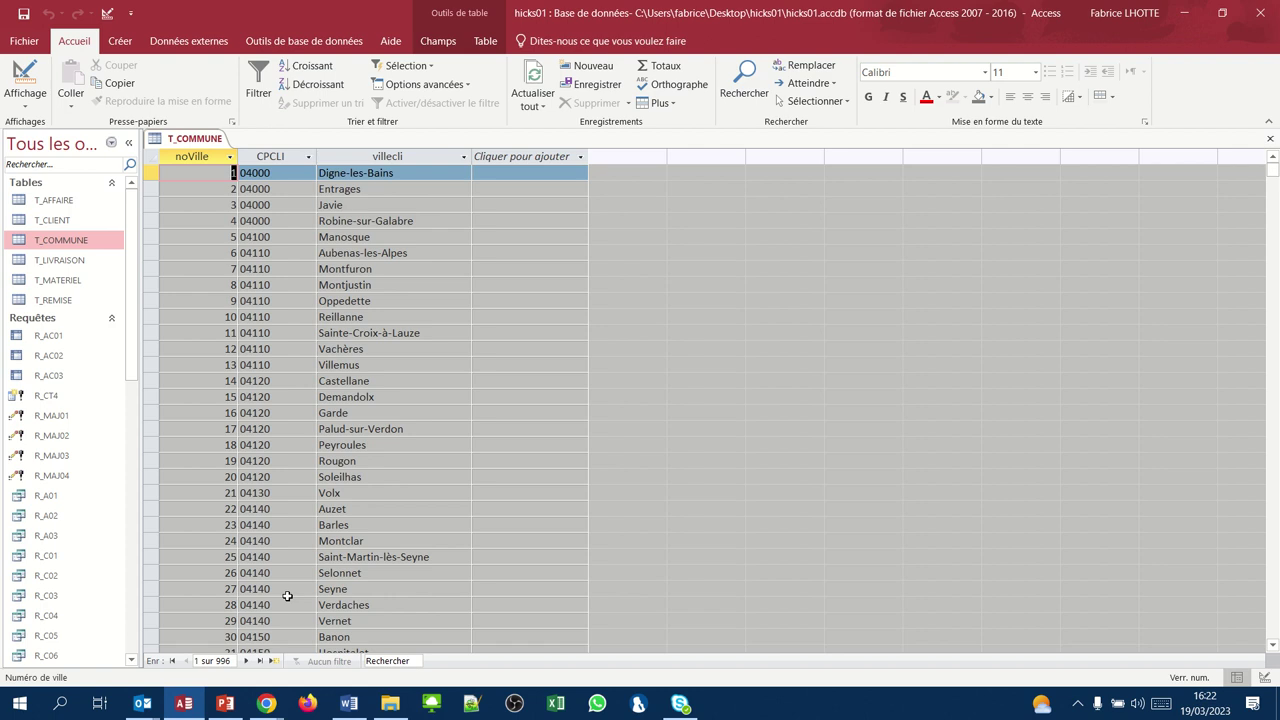
Open communessaufpaca.xlsx from the Téléchargements folder in Excel, examine its columns and compare rows 15 and 16, and return to Access
click(390, 708)
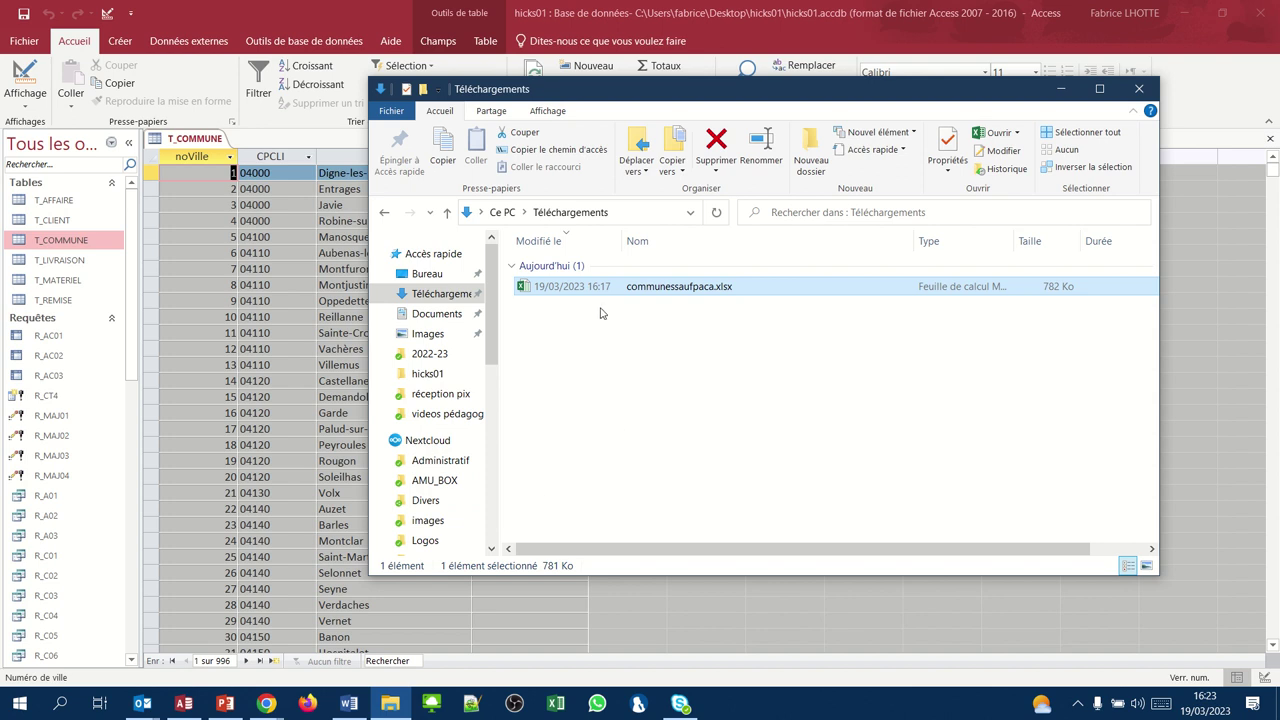
double_click(684, 287)
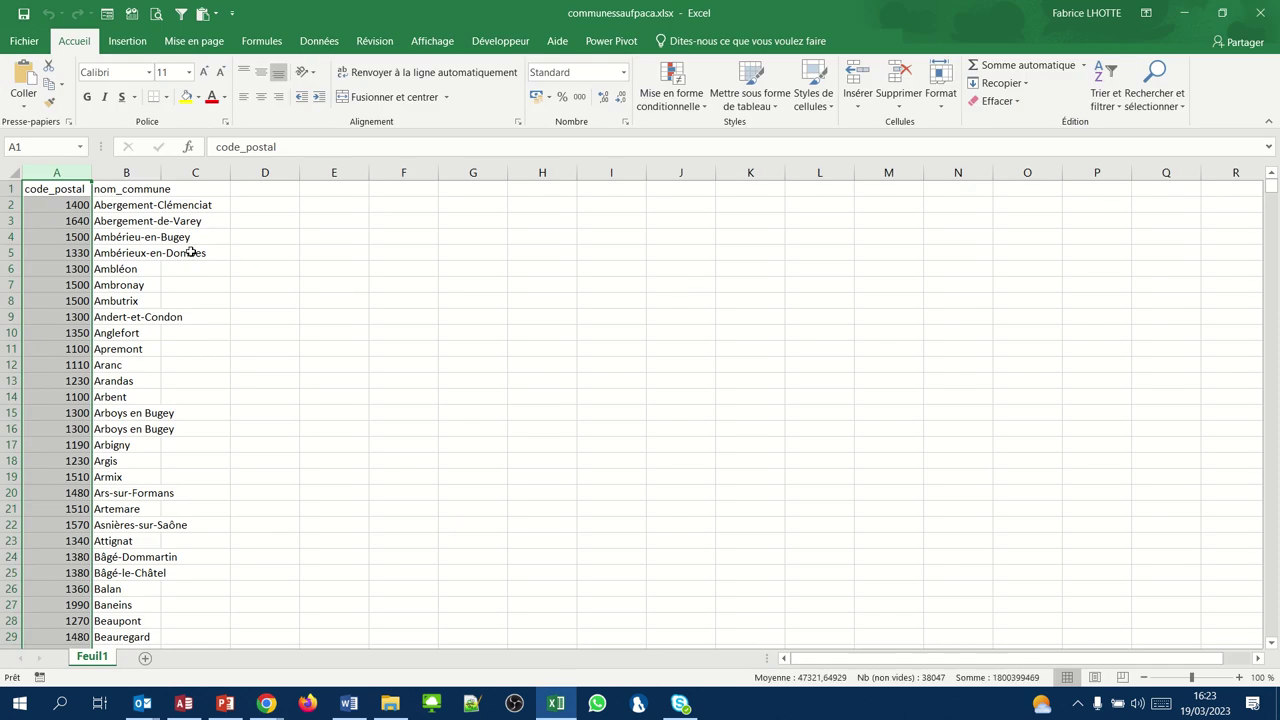
click(185, 253)
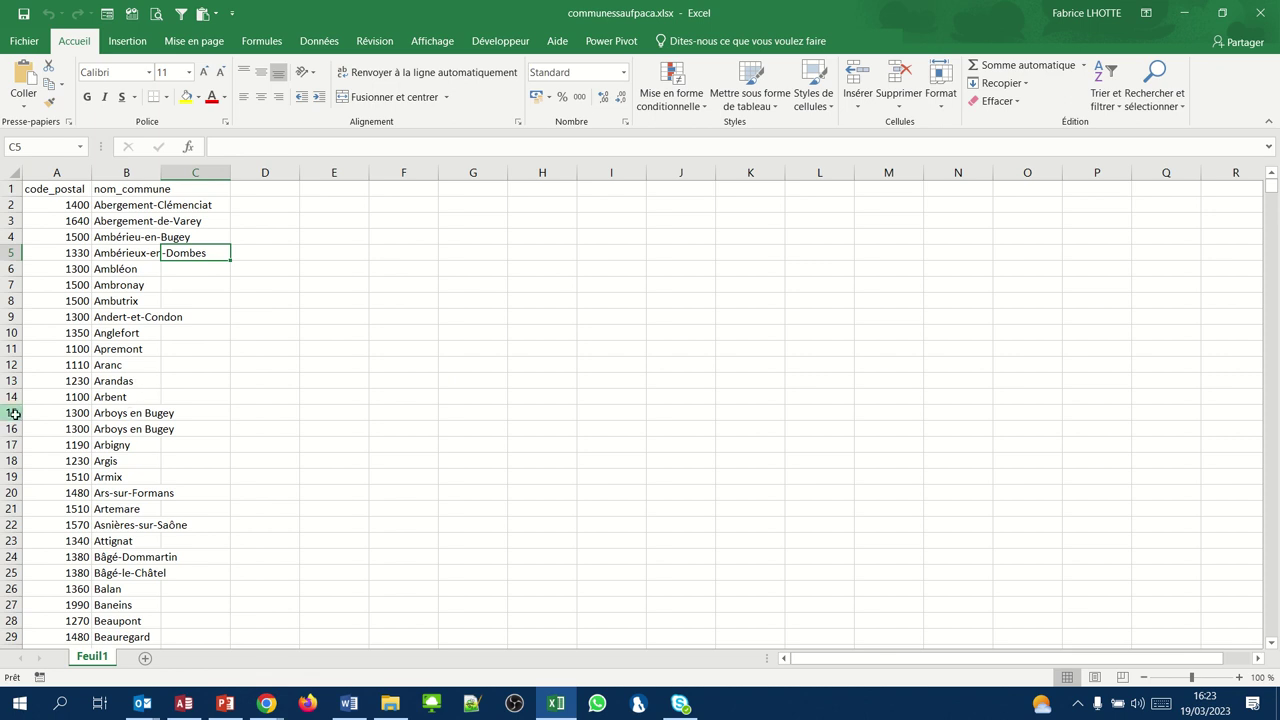
drag(12, 412, 13, 428)
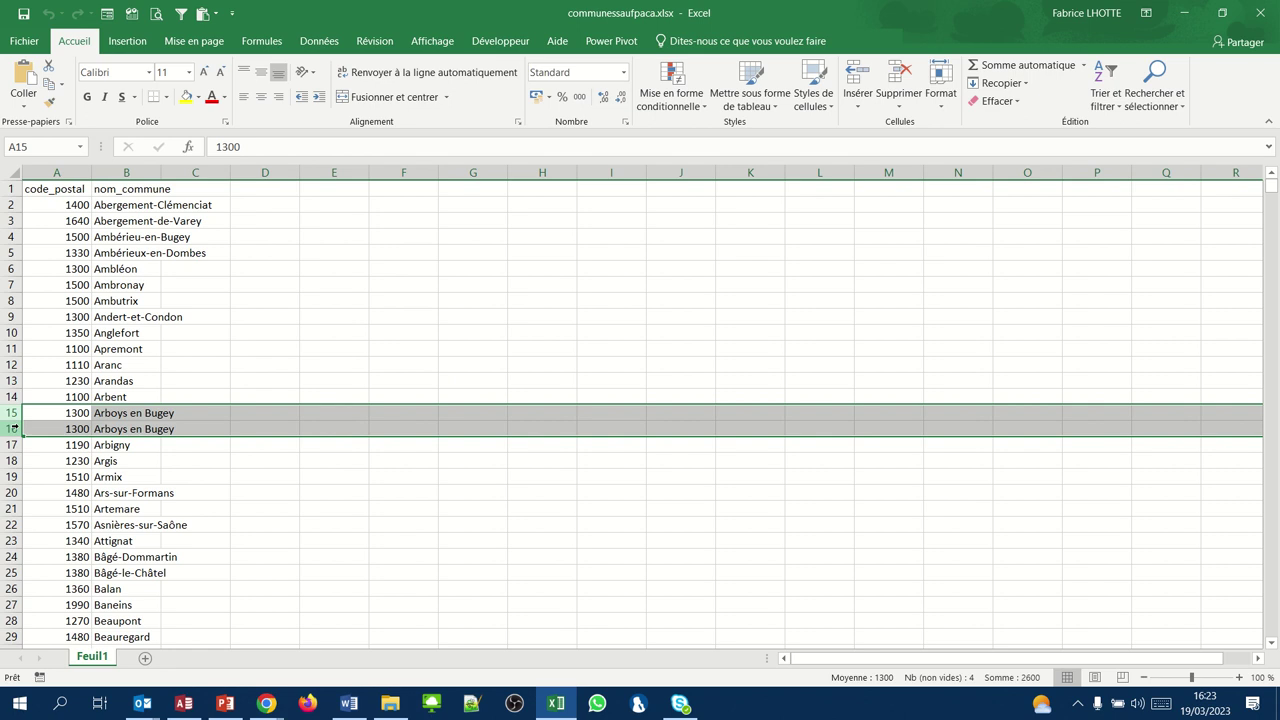
click(289, 506)
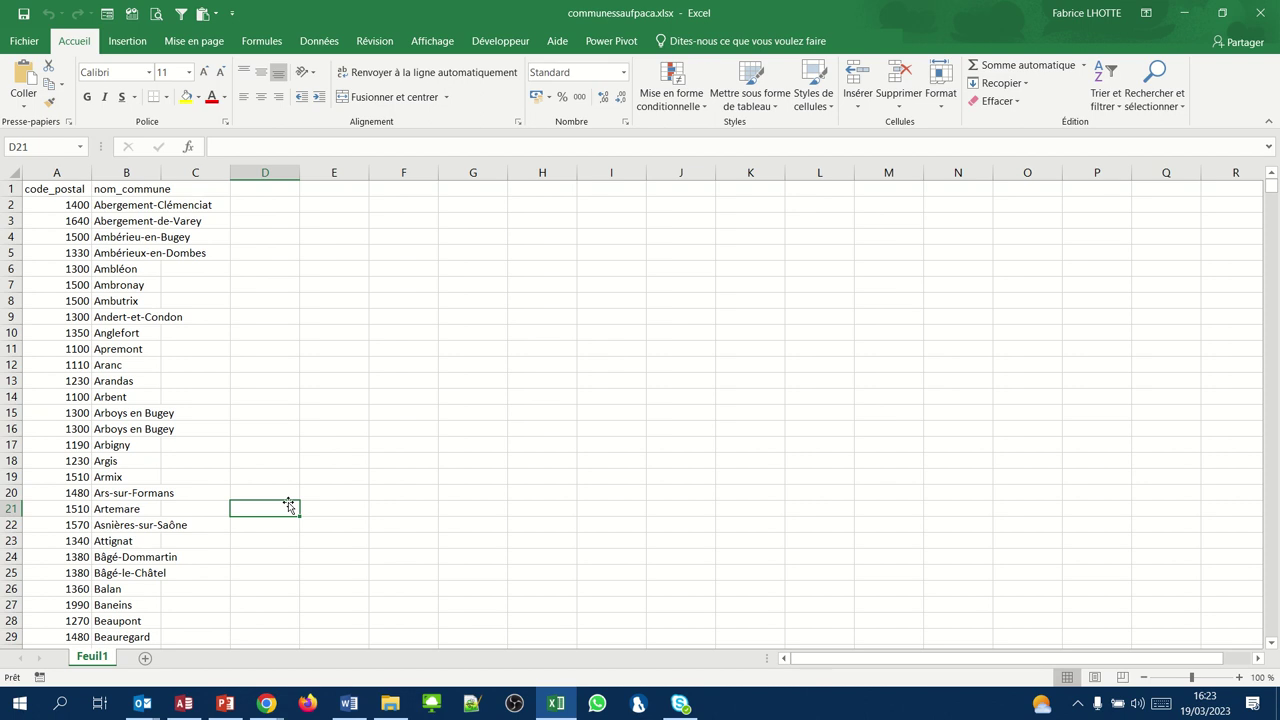
click(1191, 10)
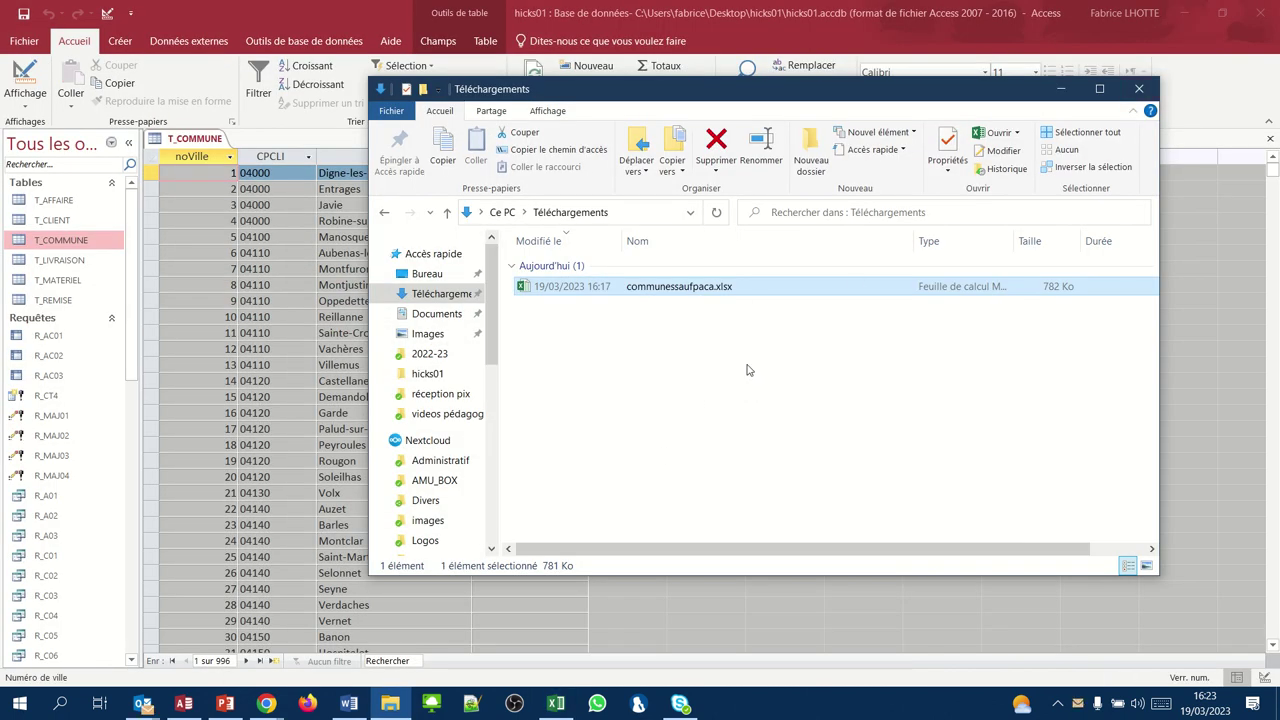
click(1061, 89)
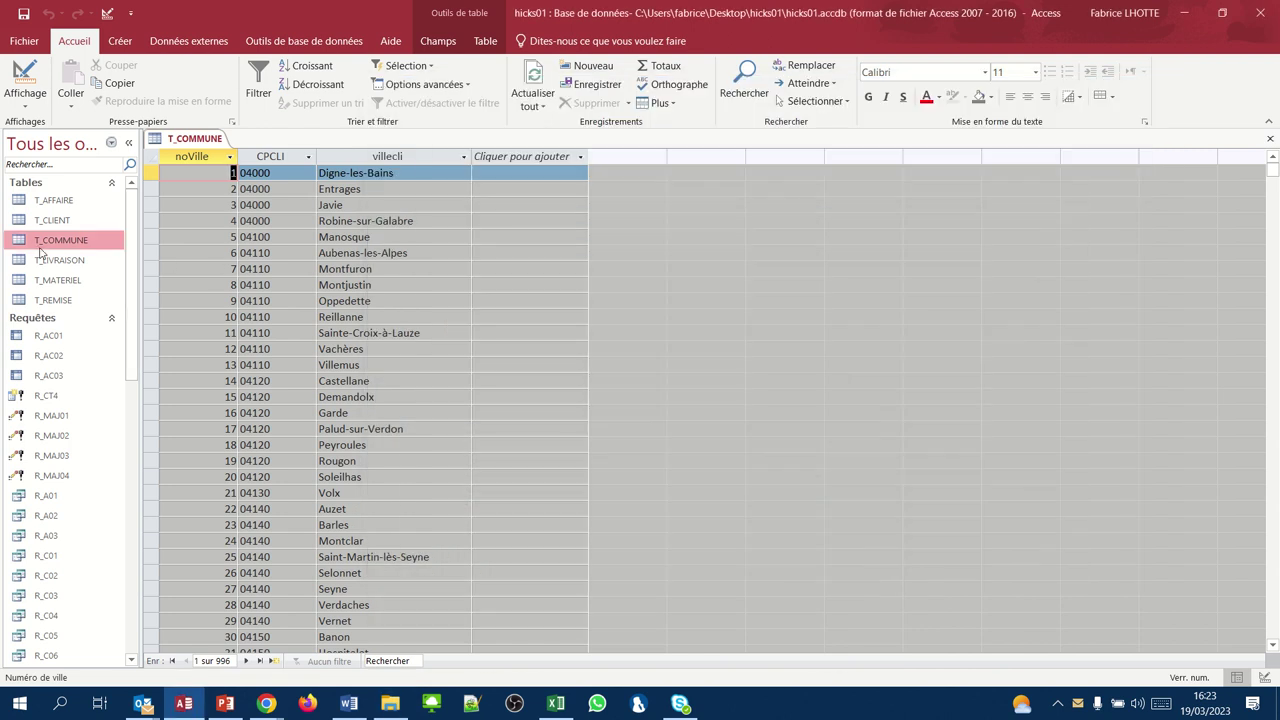
Duplicate the T_COMMUNE table with structure and data as T_COMMUNEbackup and check the records in the copy
click(1270, 140)
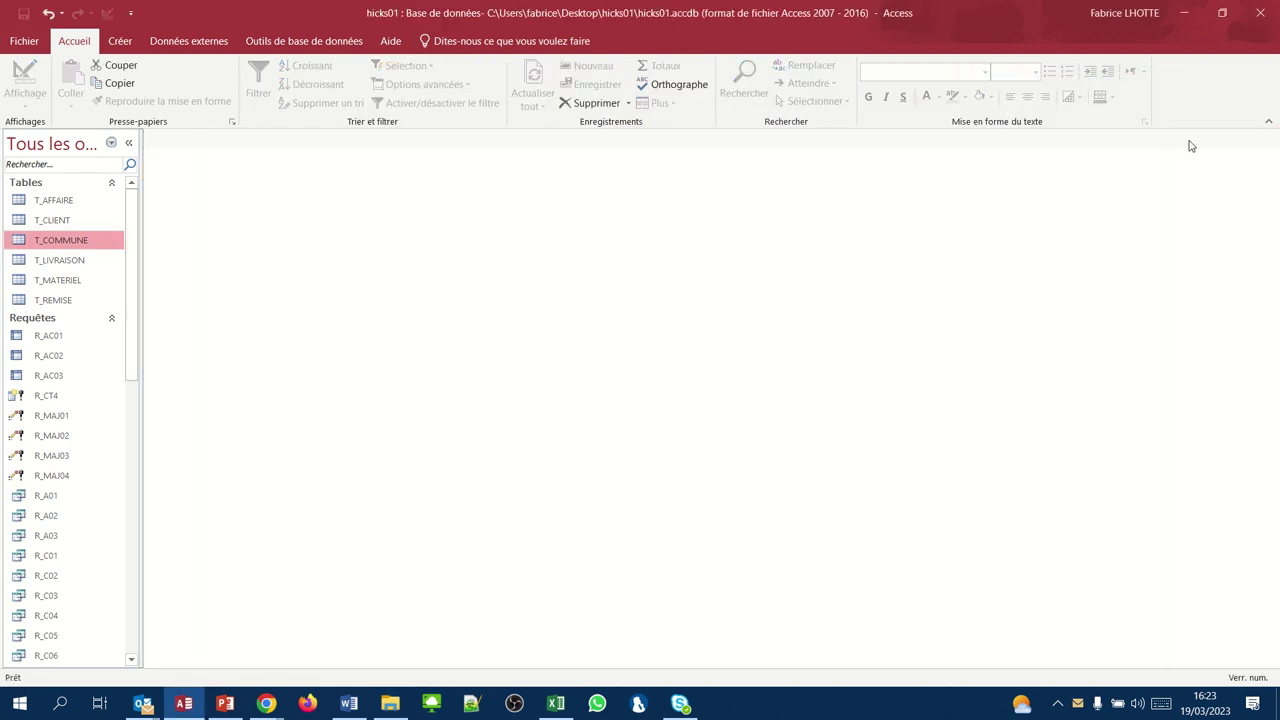
right_click(58, 248)
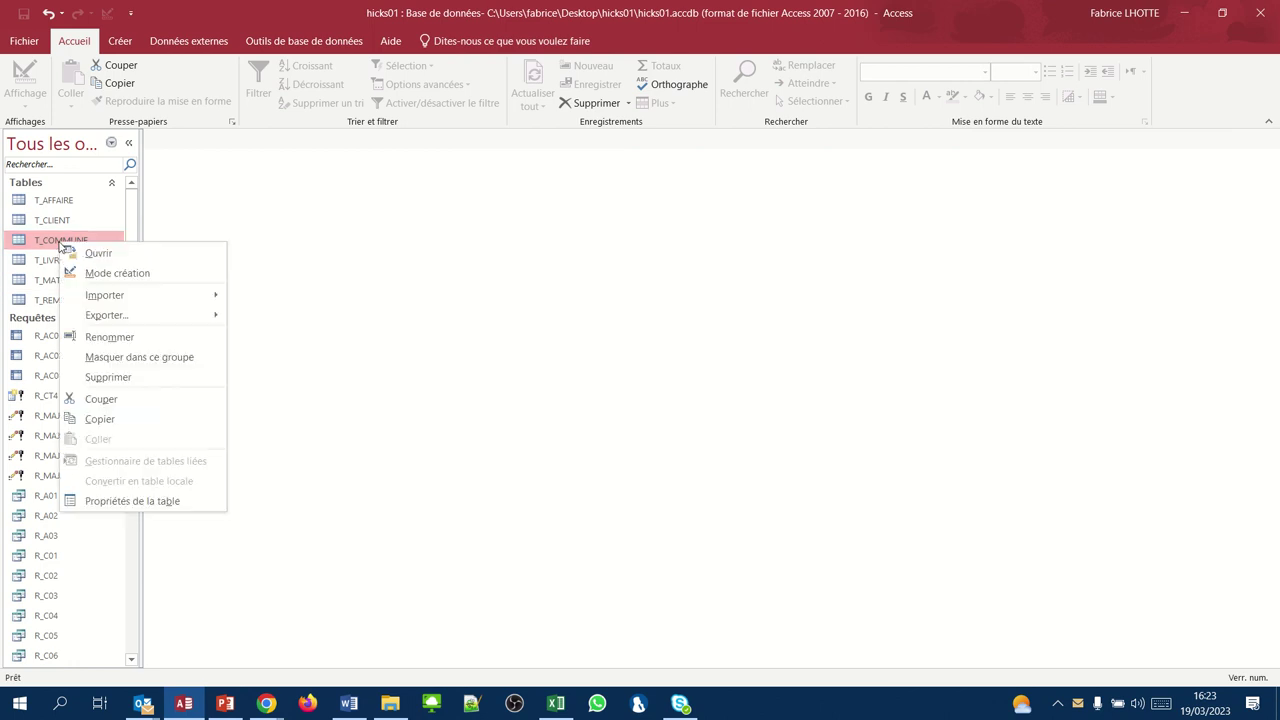
click(99, 419)
right_click(52, 253)
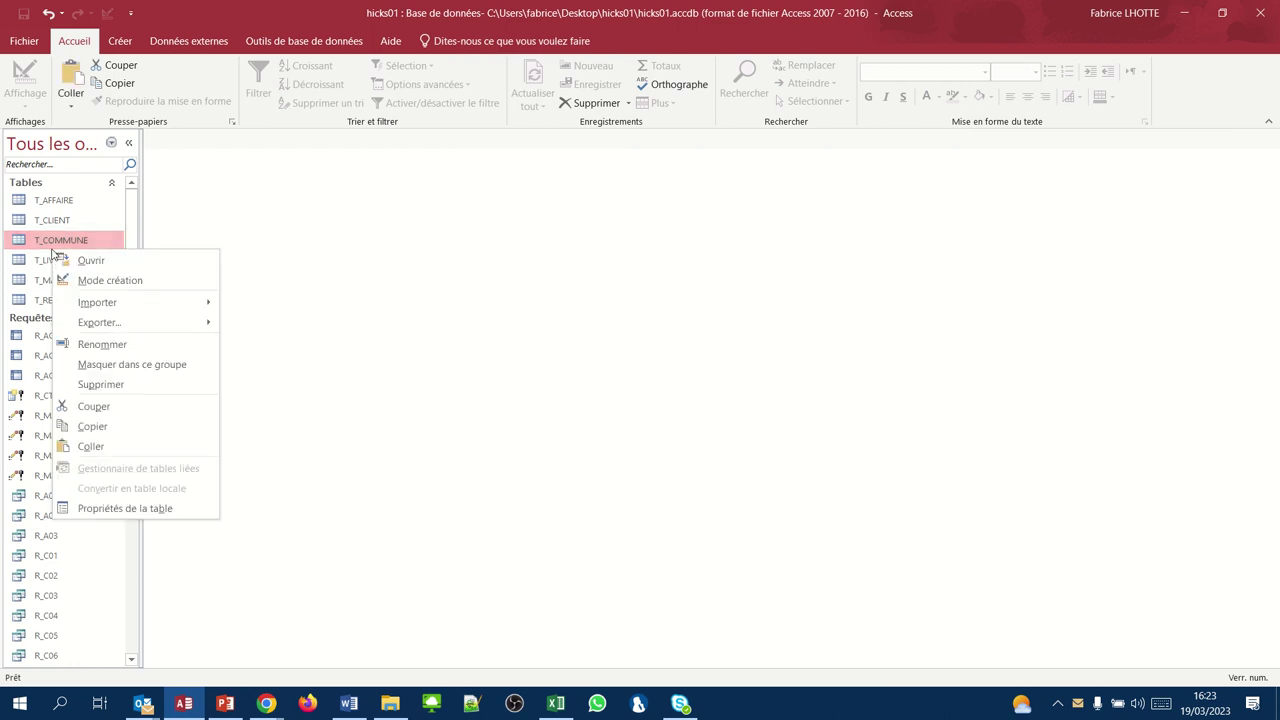
click(80, 447)
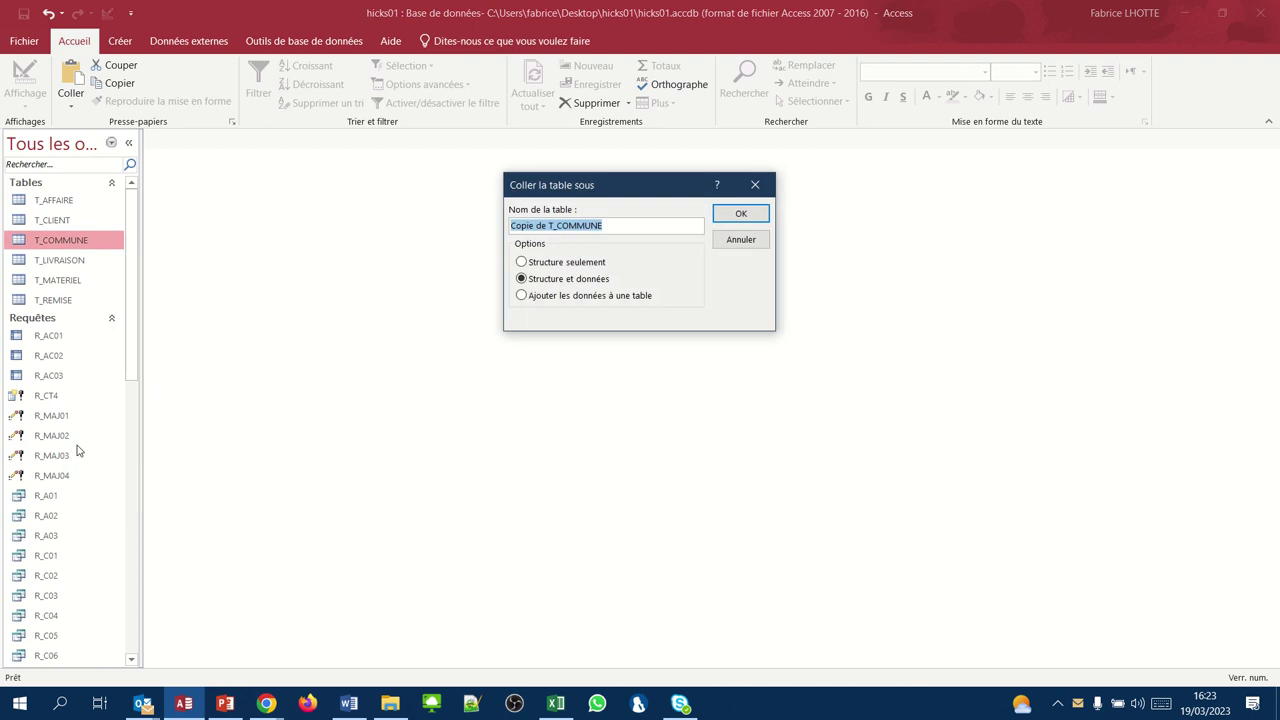
text(T)
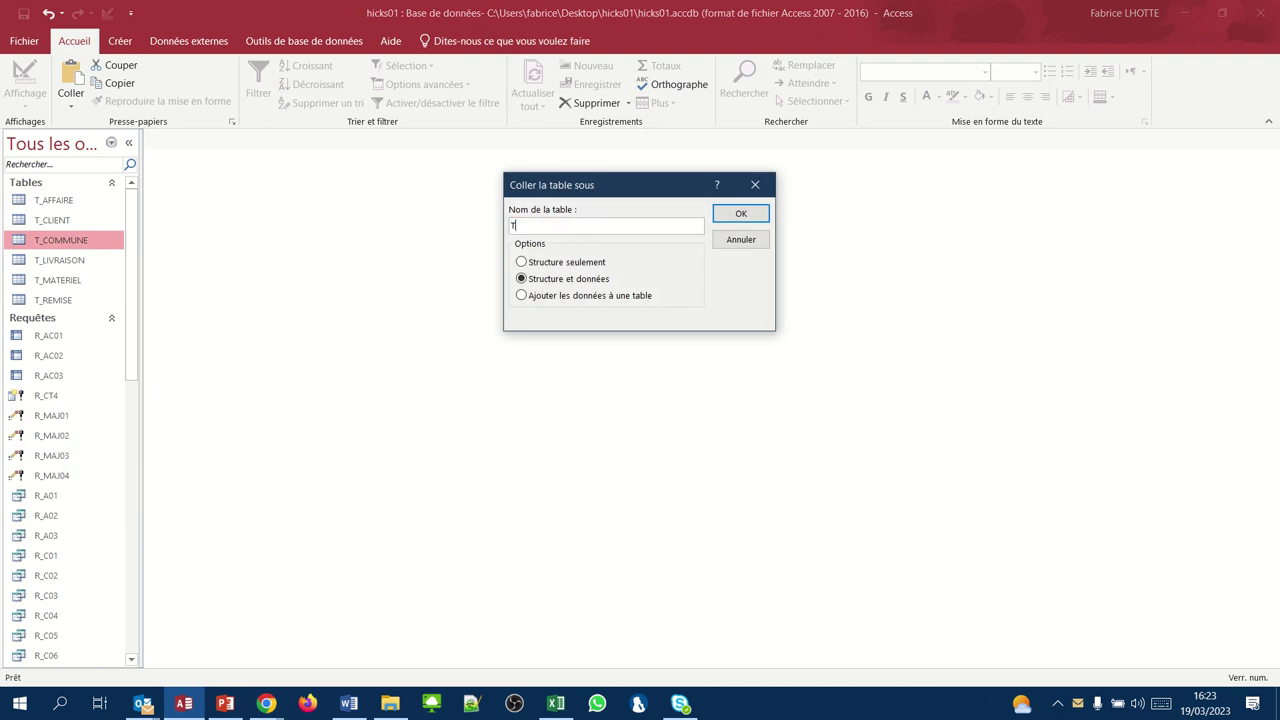
text(_COMMUNEbackup)
key(Return)
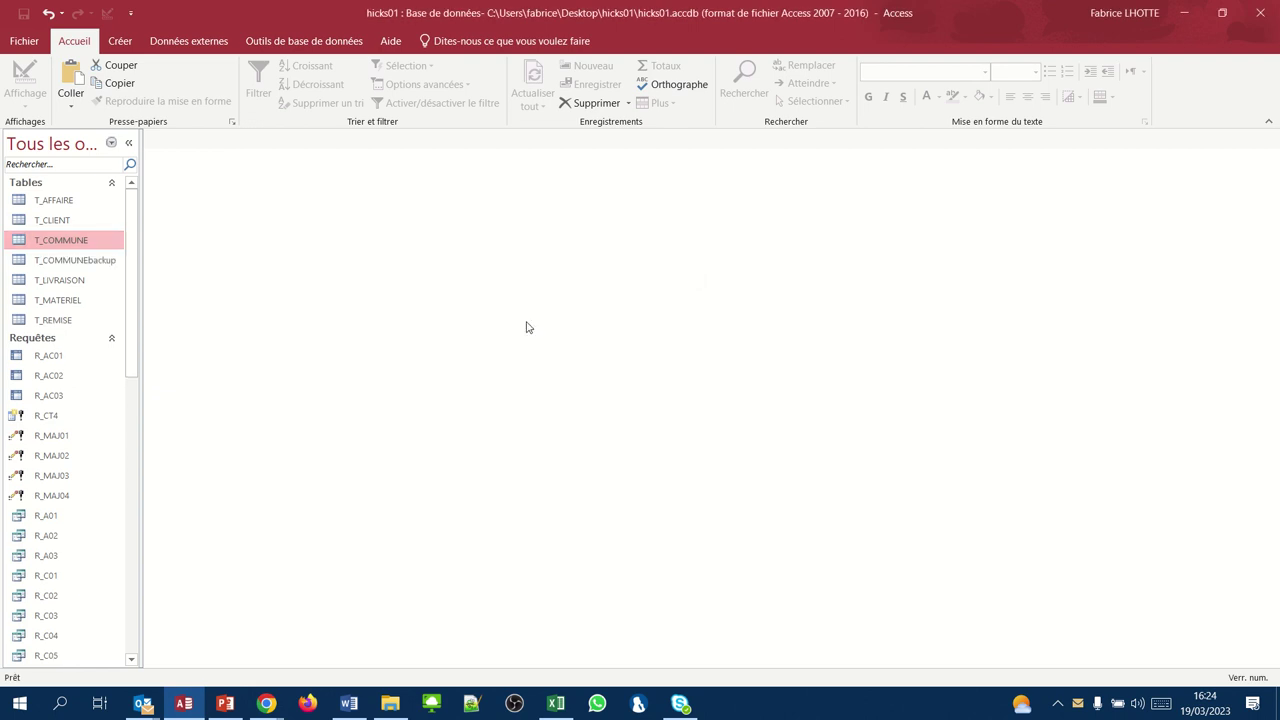
double_click(77, 262)
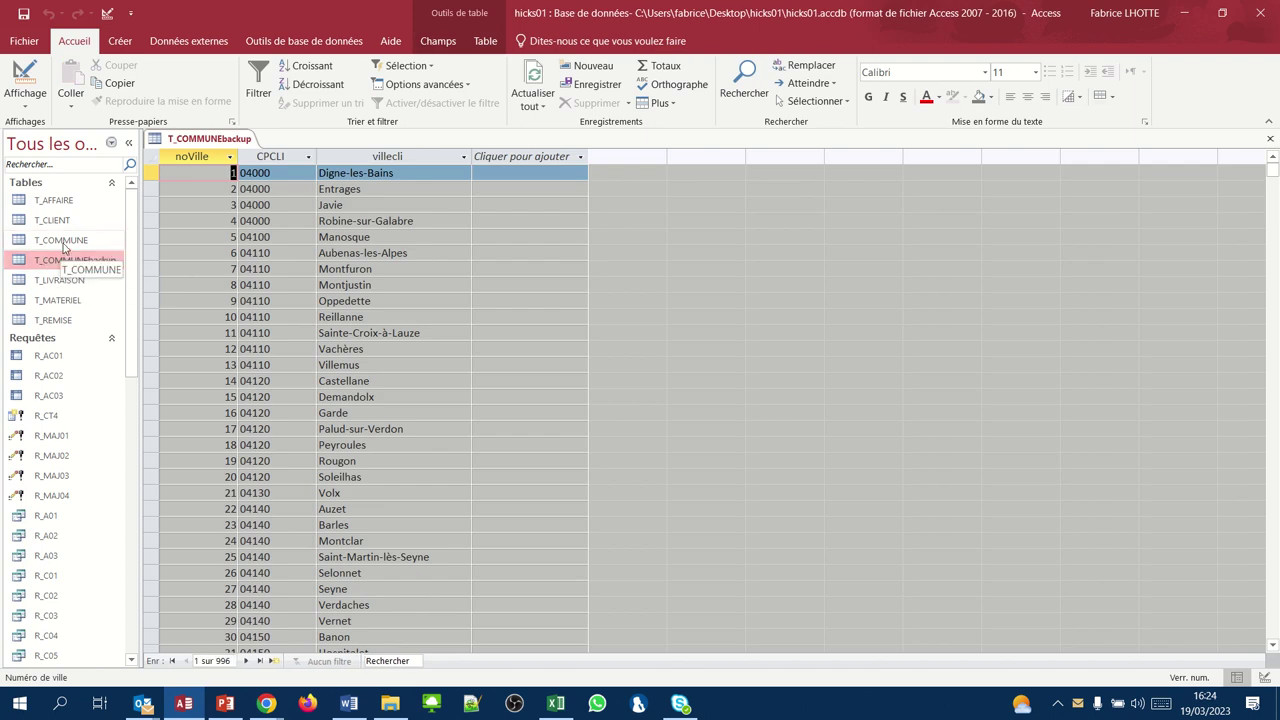
click(1269, 140)
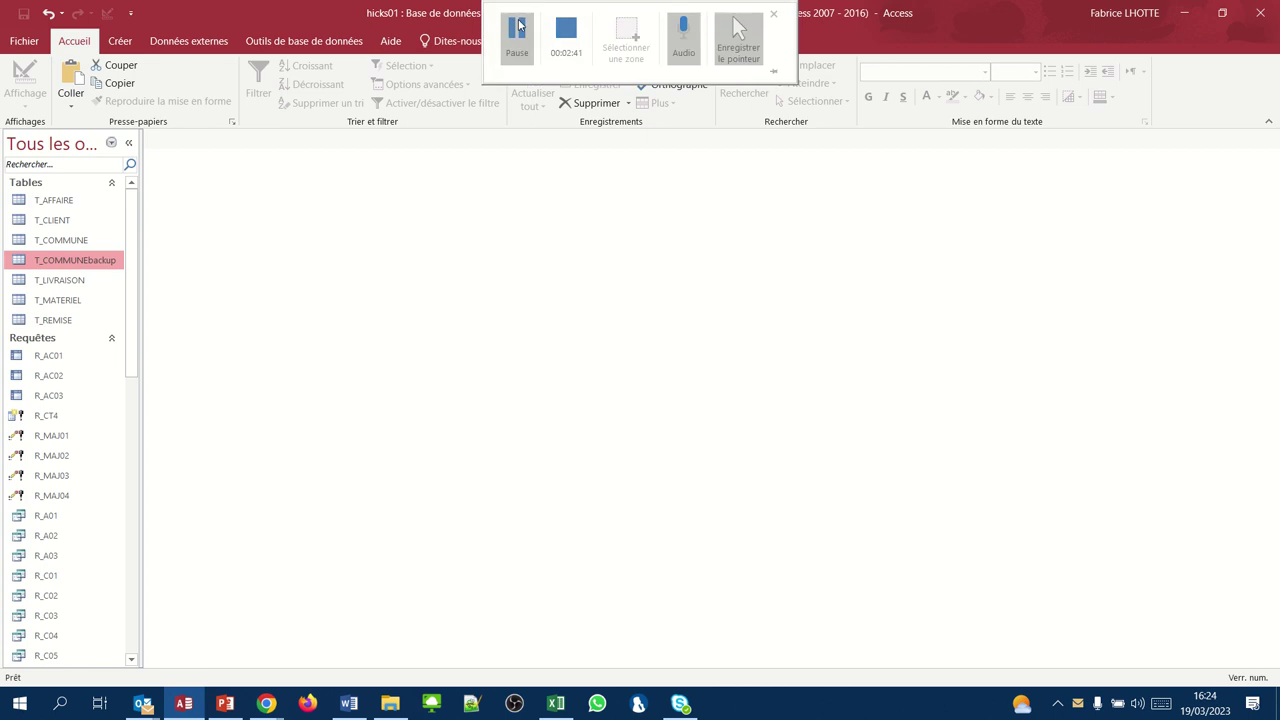
Start an import from an Excel file and choose communessaufpaca.xlsx in the Téléchargements folder as the source
click(197, 44)
click(197, 44)
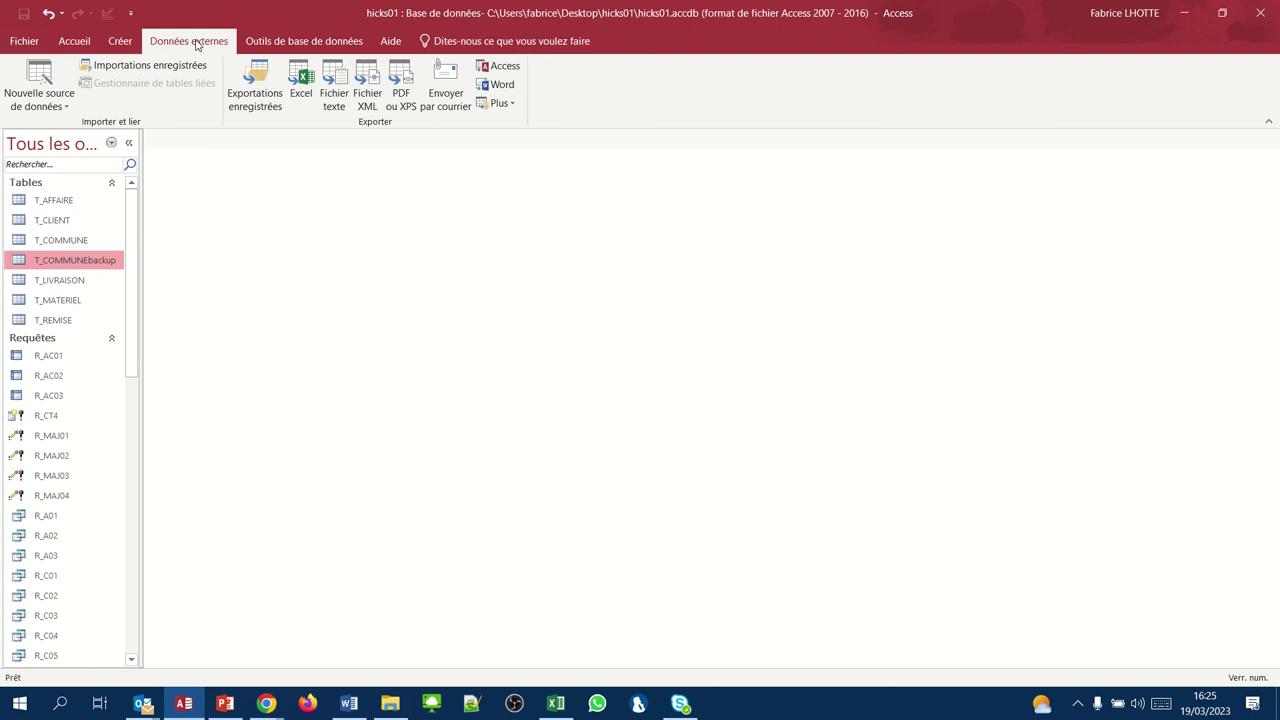
click(65, 70)
mouse_move(64, 140)
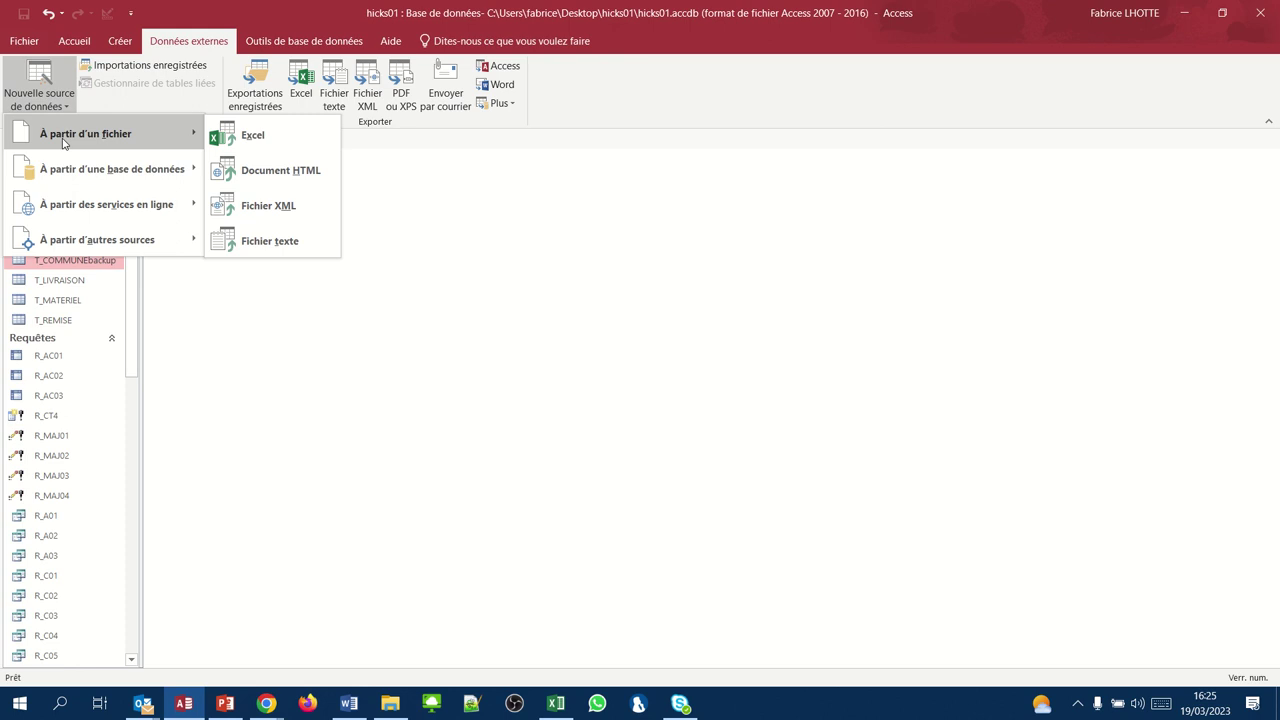
click(235, 140)
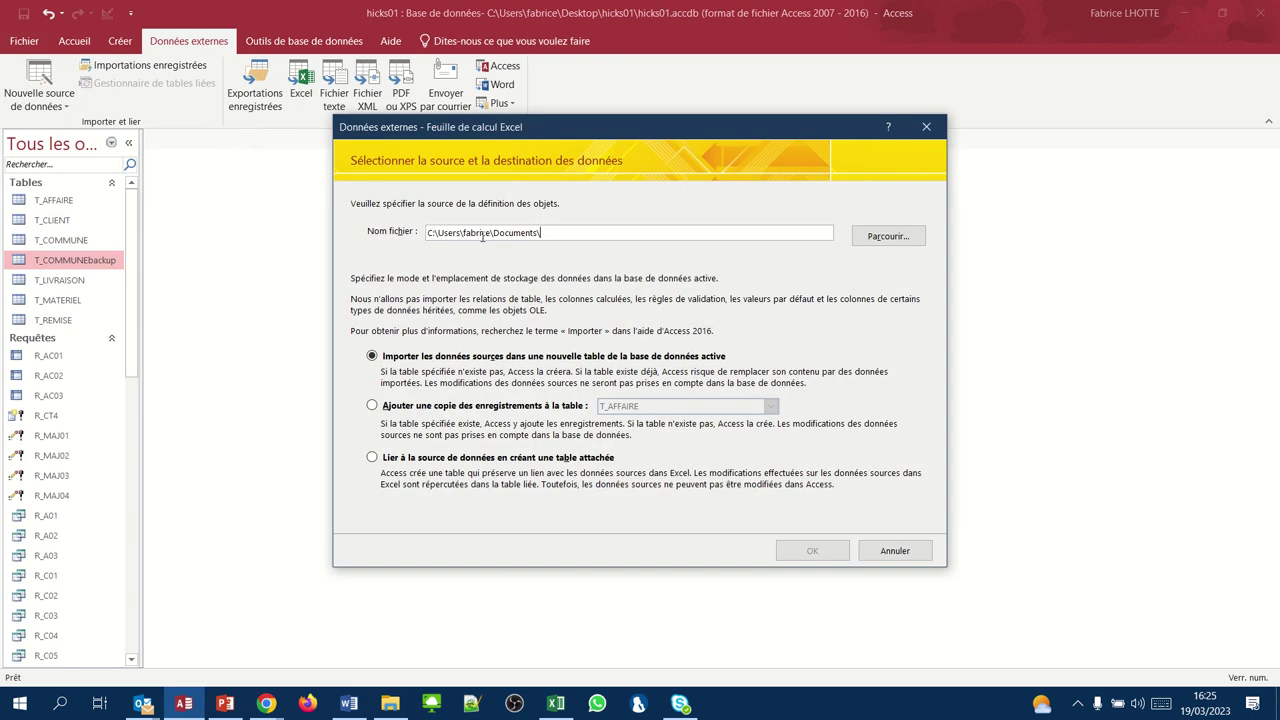
click(884, 236)
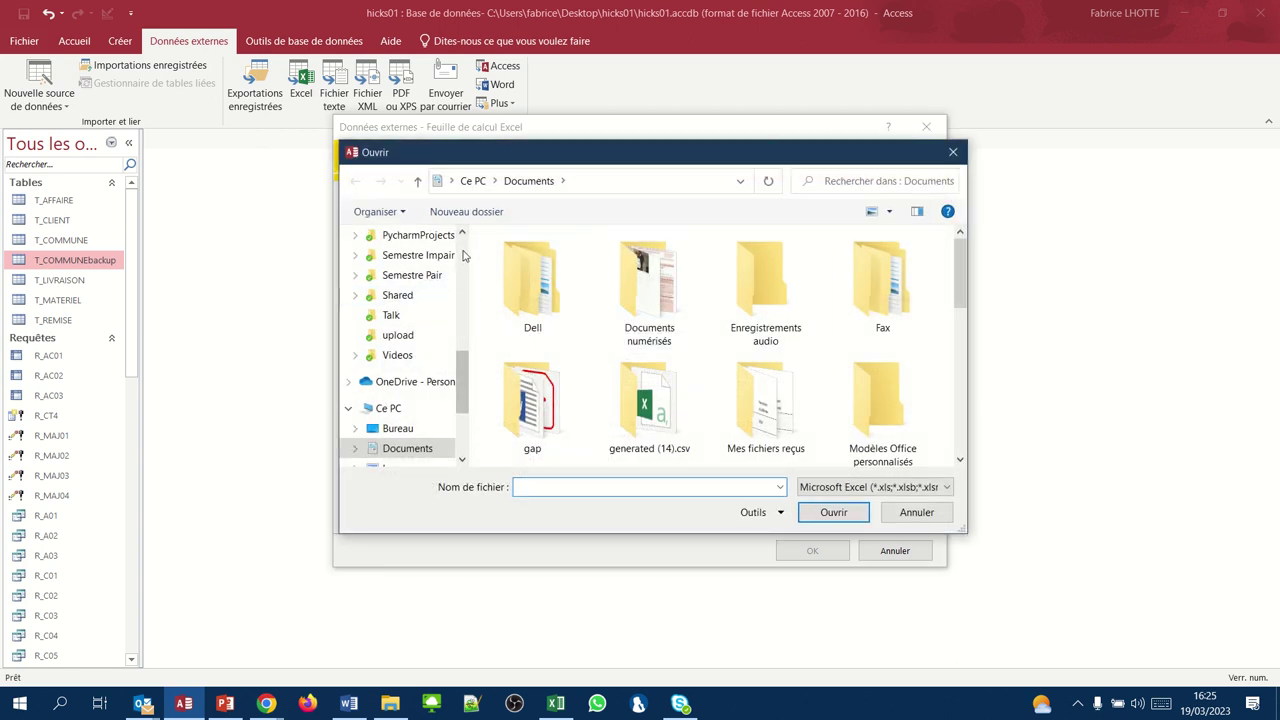
scroll(463, 258, up, 5)
click(424, 292)
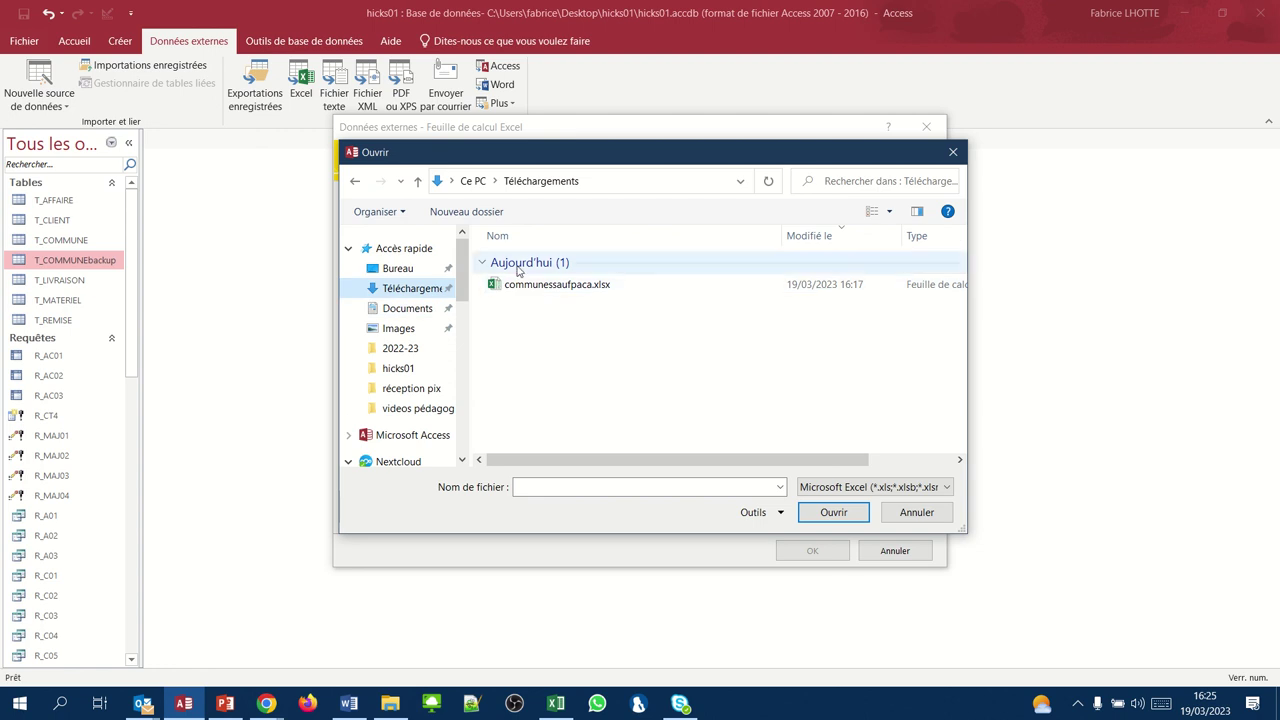
click(576, 286)
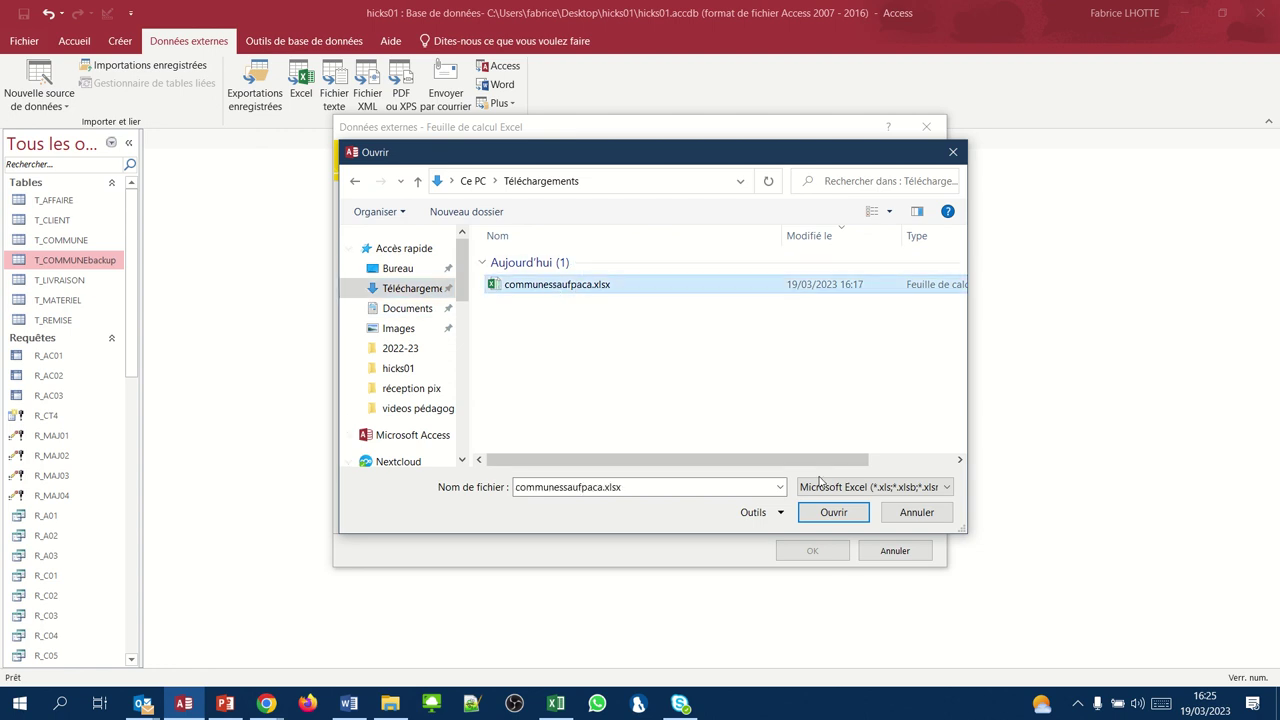
click(821, 513)
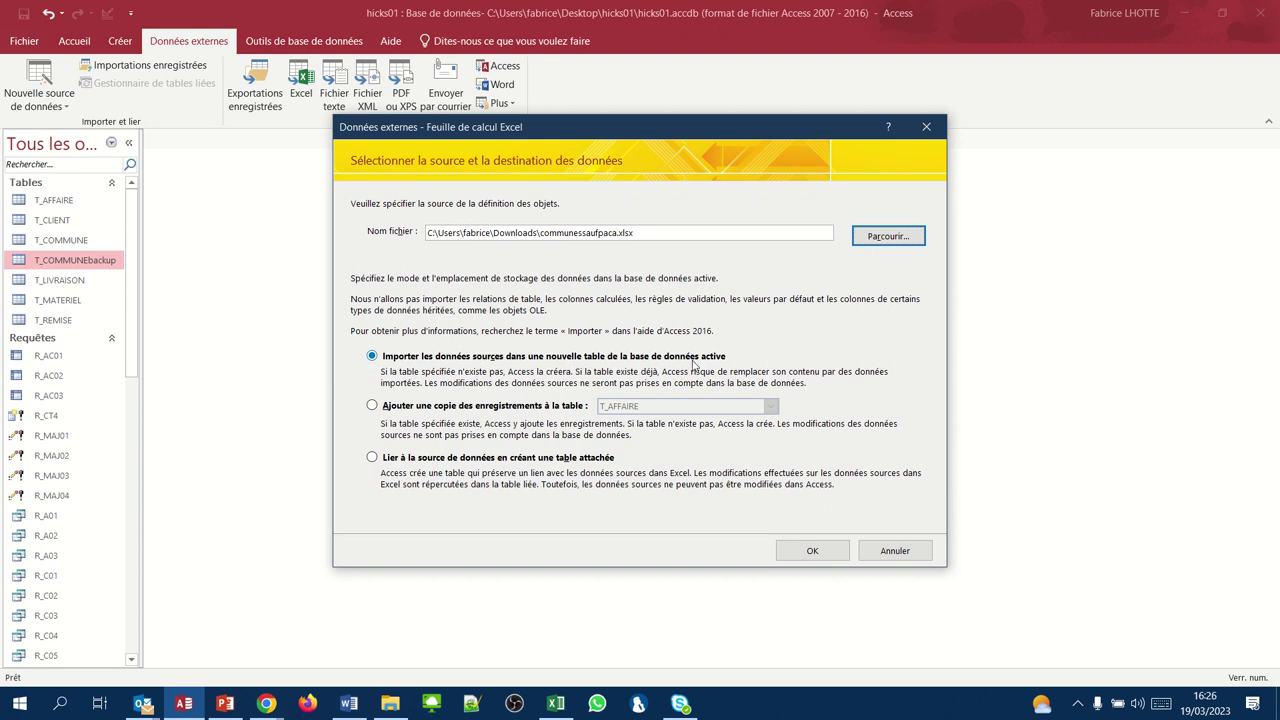
Import the data into a new table from sheet Feuil1, using the first row as column headings
click(797, 556)
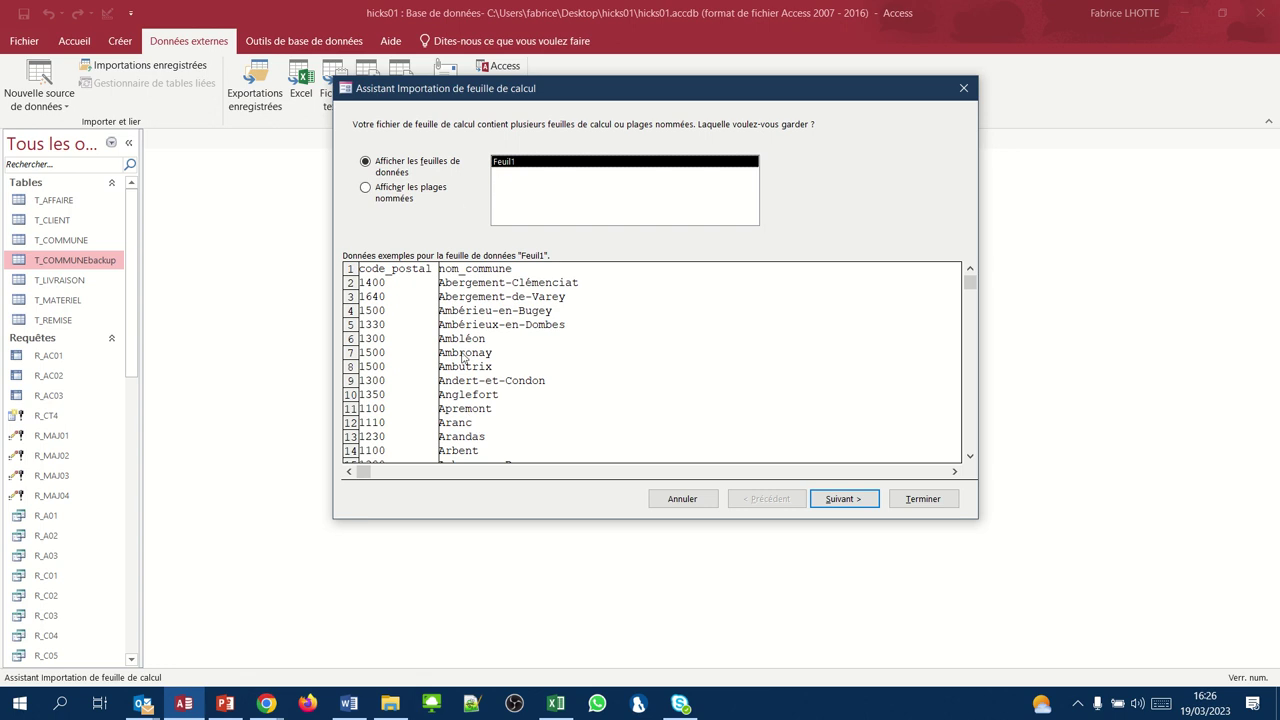
click(840, 498)
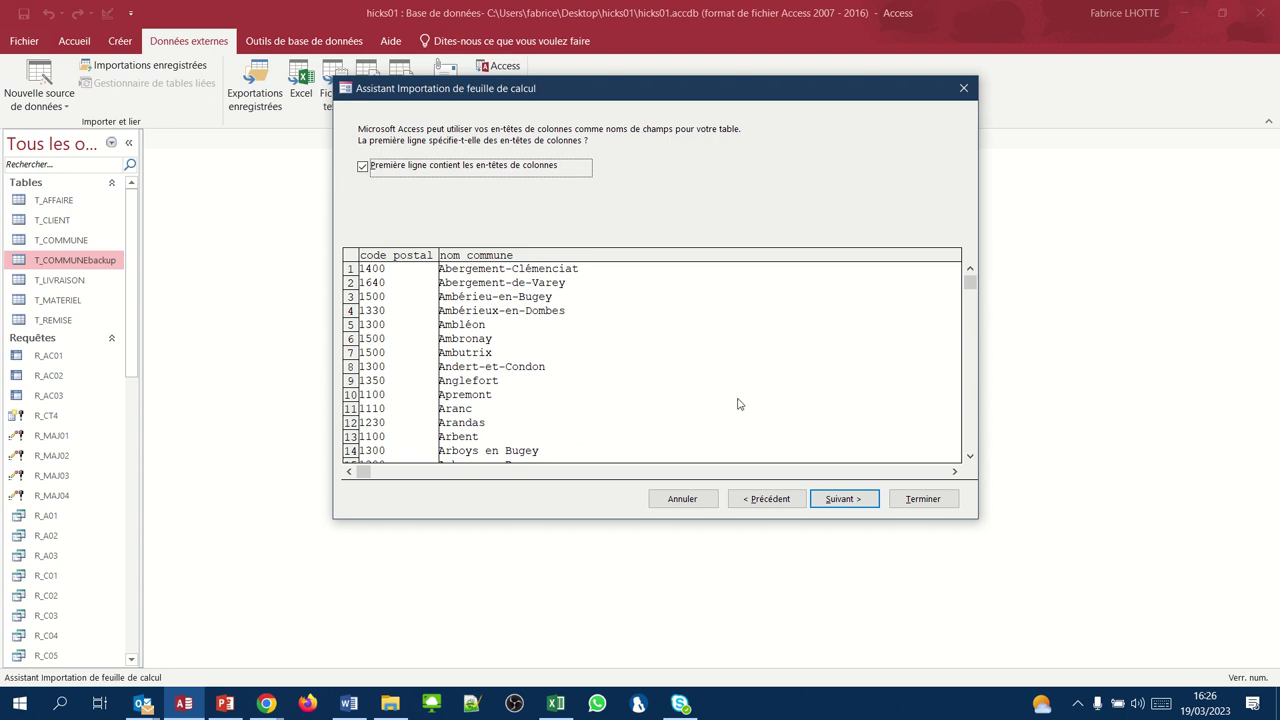
click(842, 499)
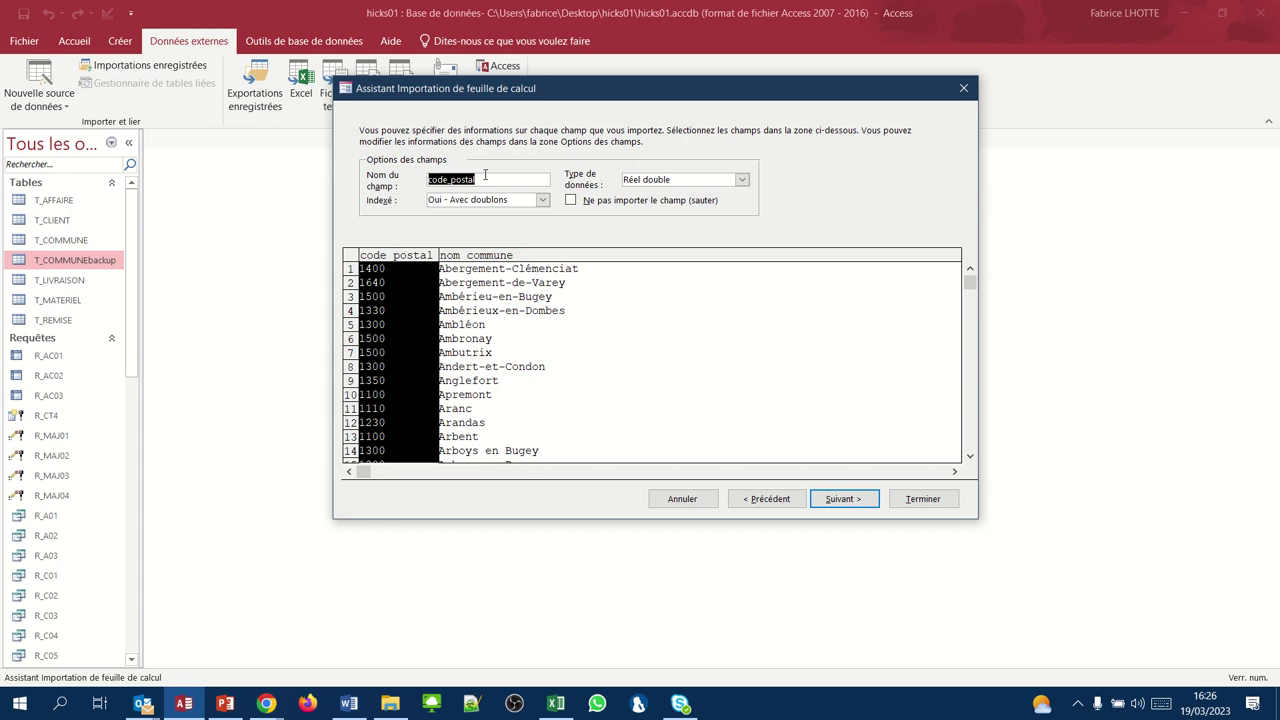
Rename the code_postal import field as cpcli and set its data type to Texte court
text(cpcli)
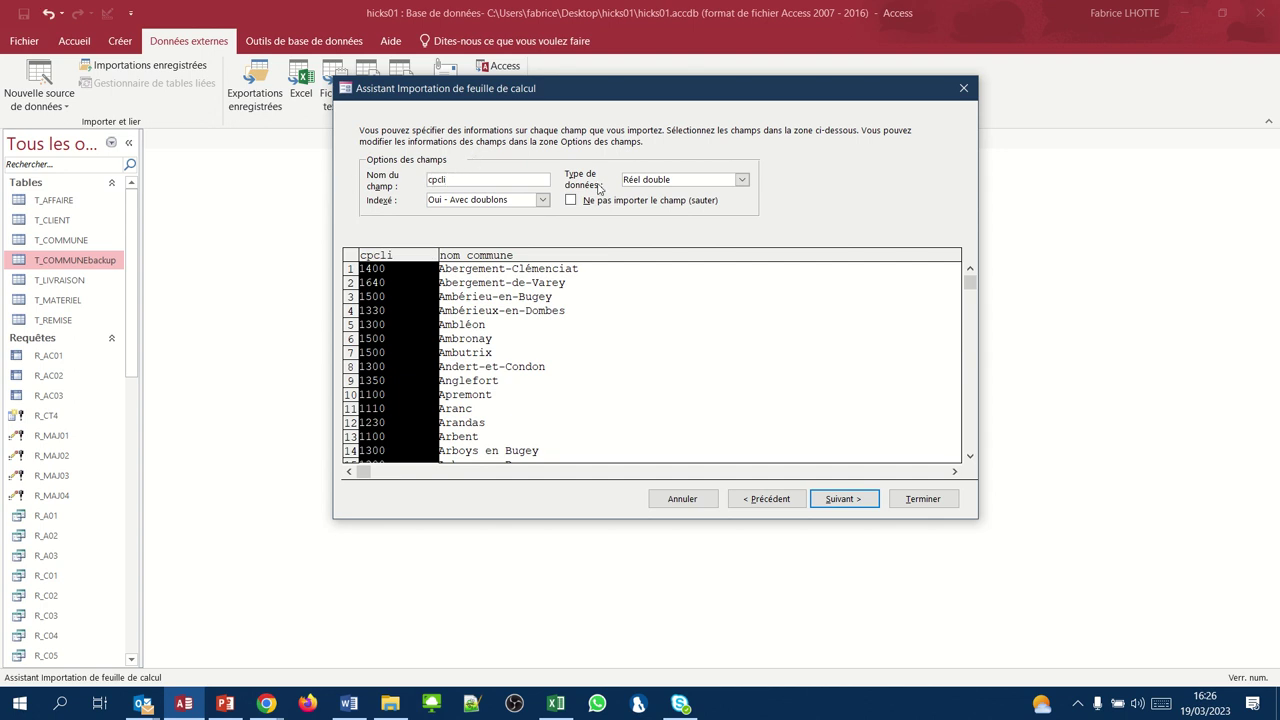
key(Tab)
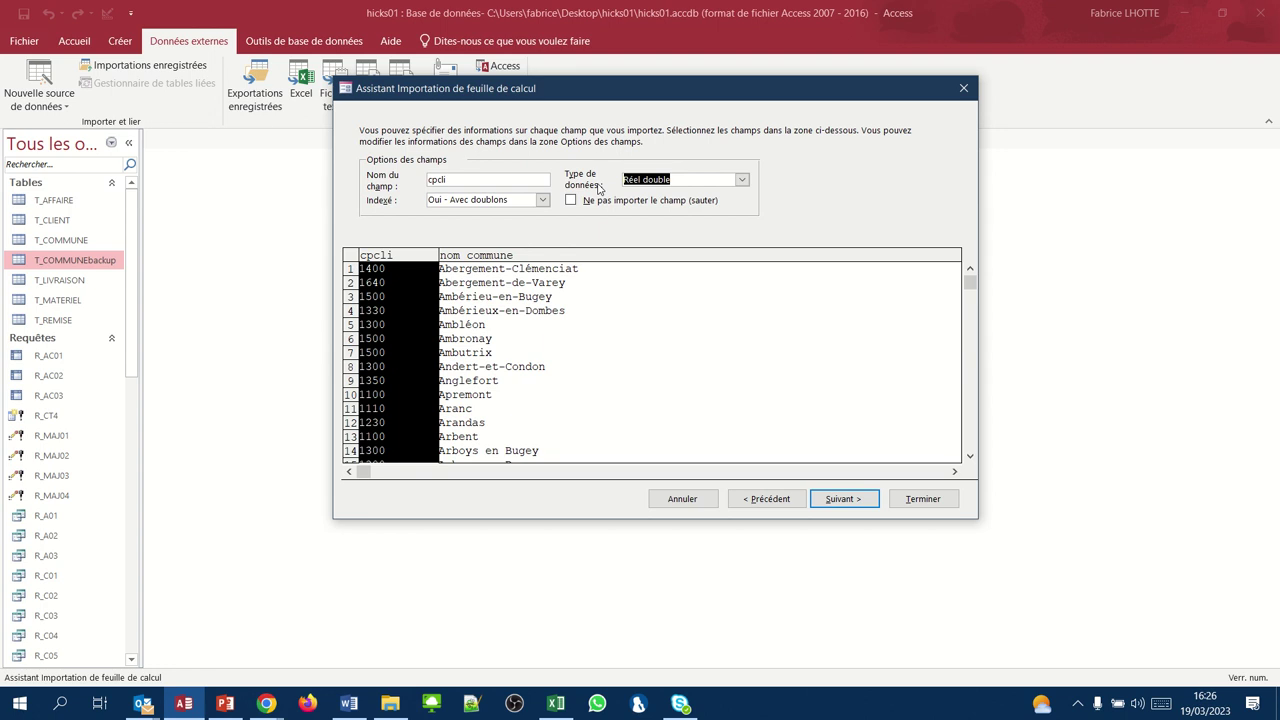
click(741, 179)
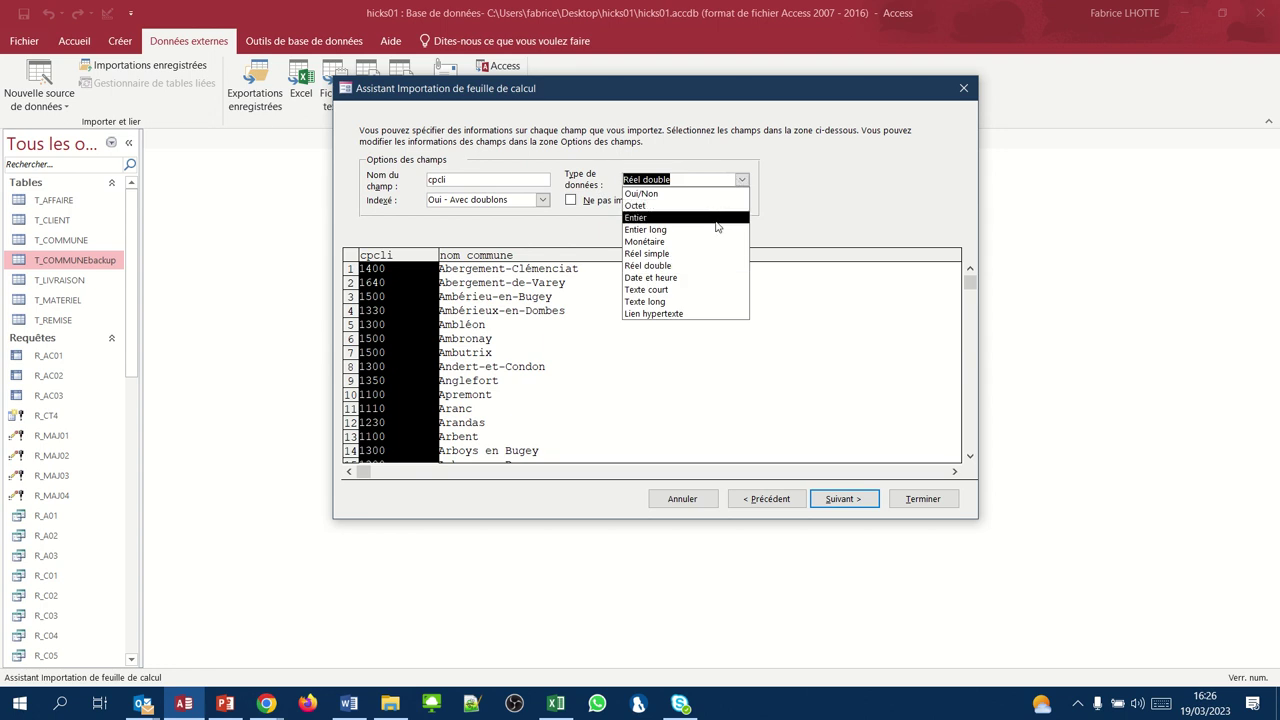
click(705, 290)
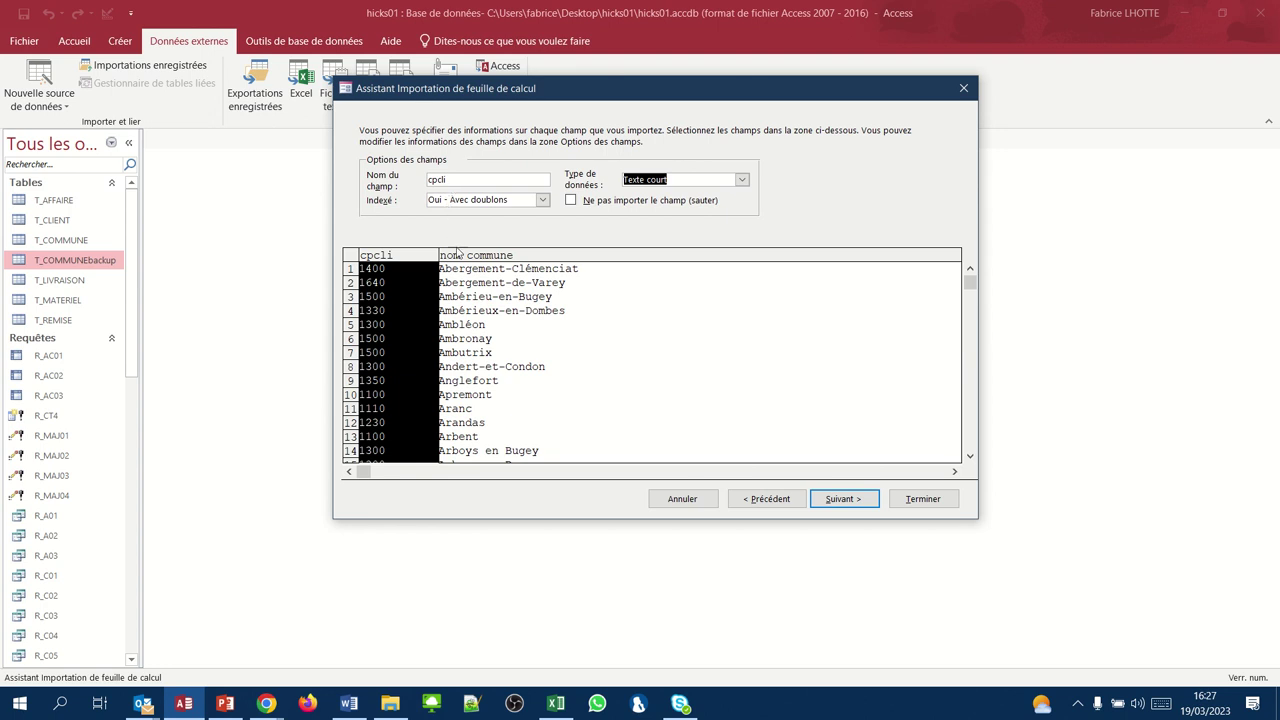
Rename the nom_commune import field as villecli
click(460, 257)
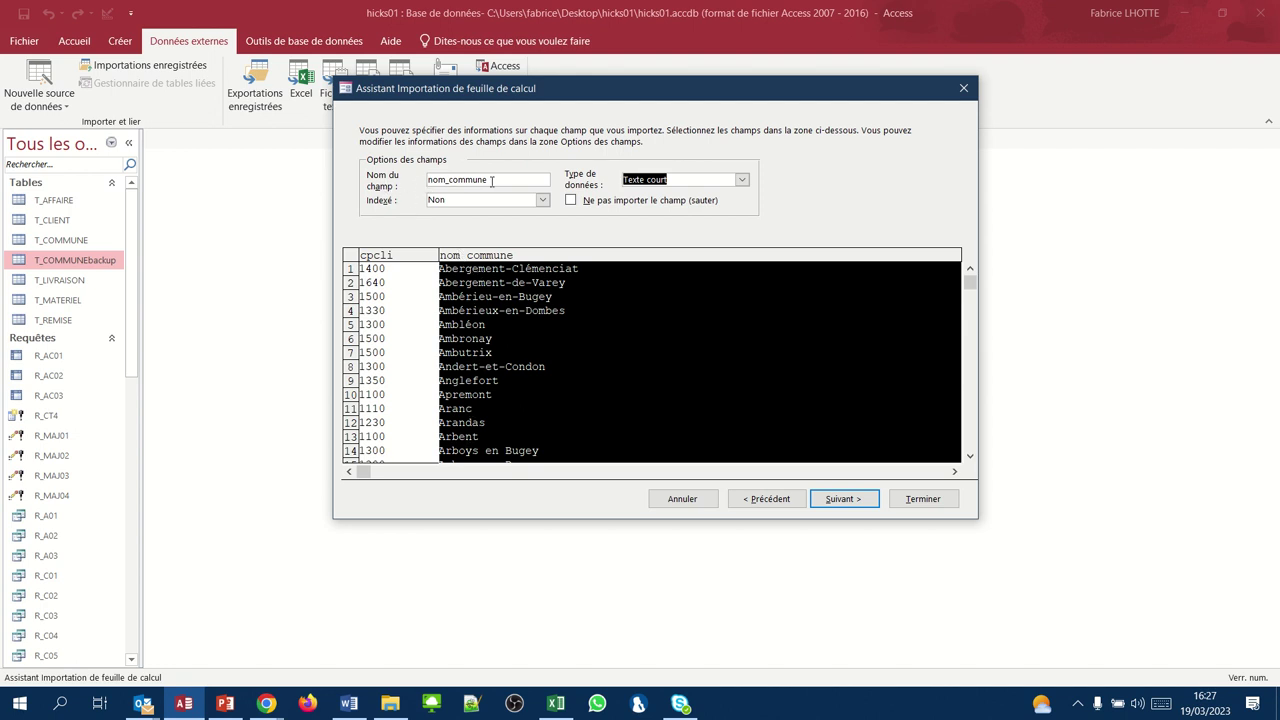
drag(494, 179, 328, 173)
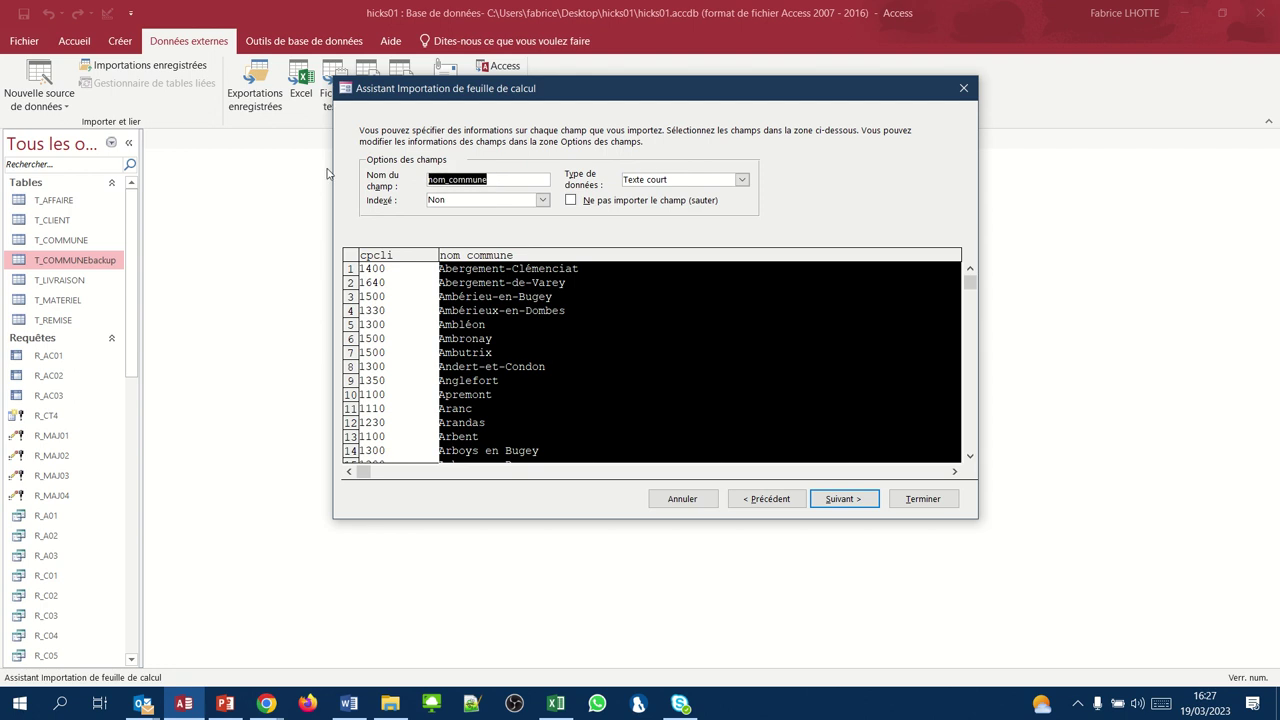
text(villecli)
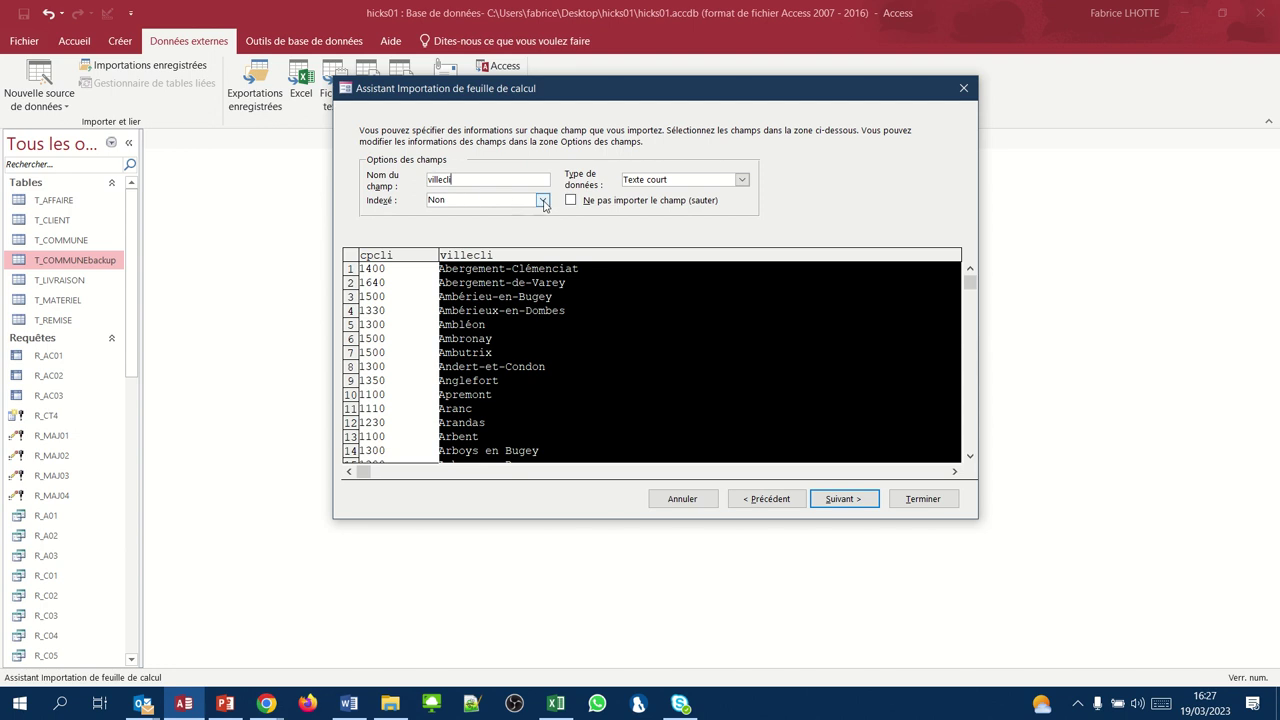
Index the villecli import field as Oui - Avec doublons and choose no primary key for the new table
click(542, 200)
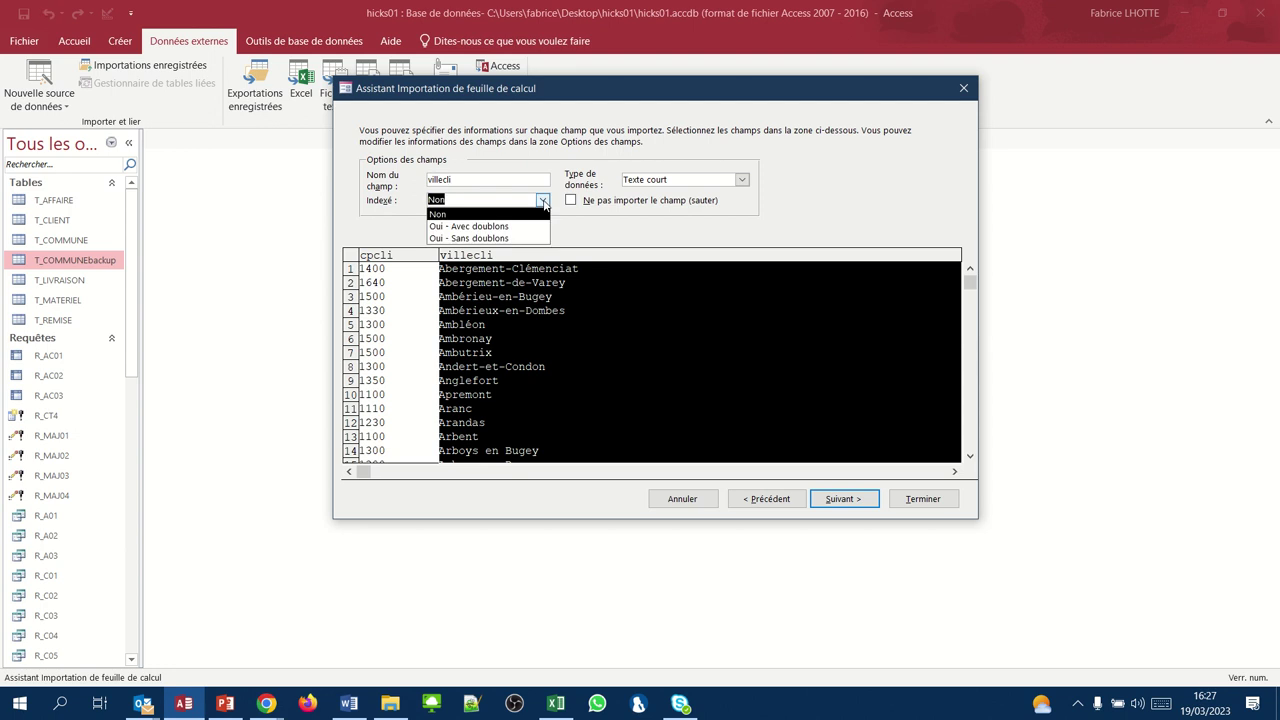
click(527, 227)
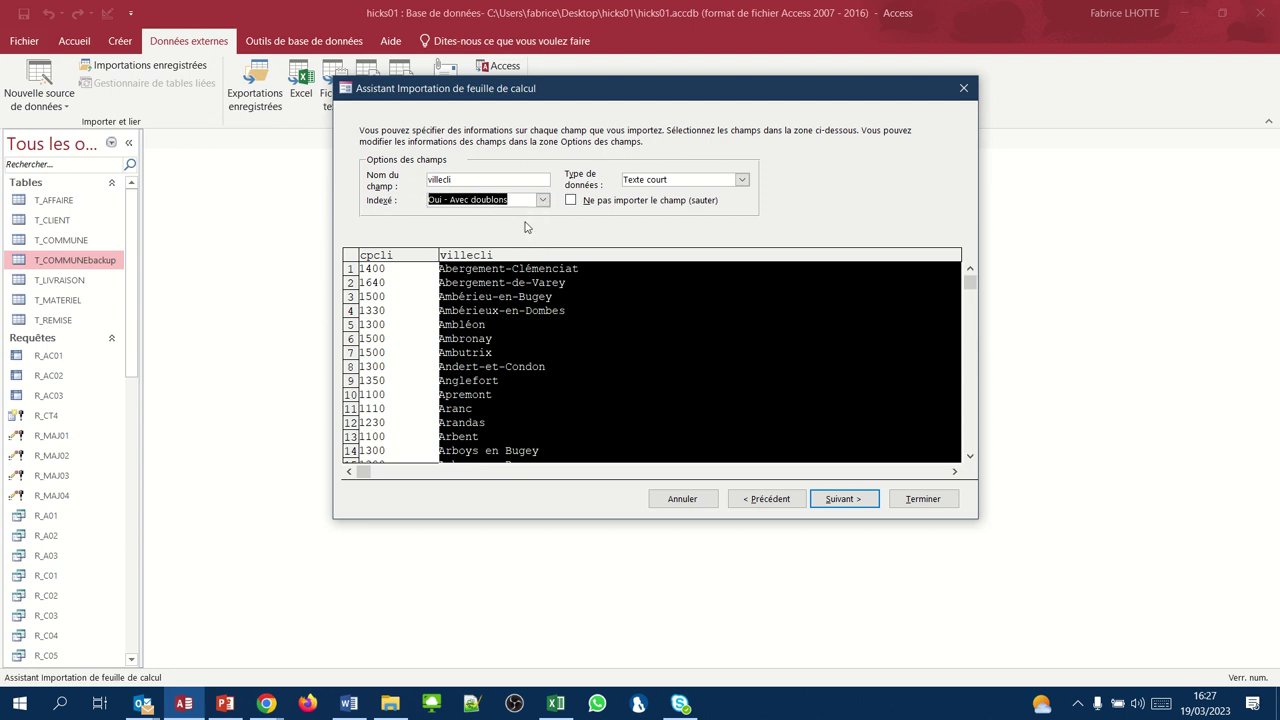
click(842, 502)
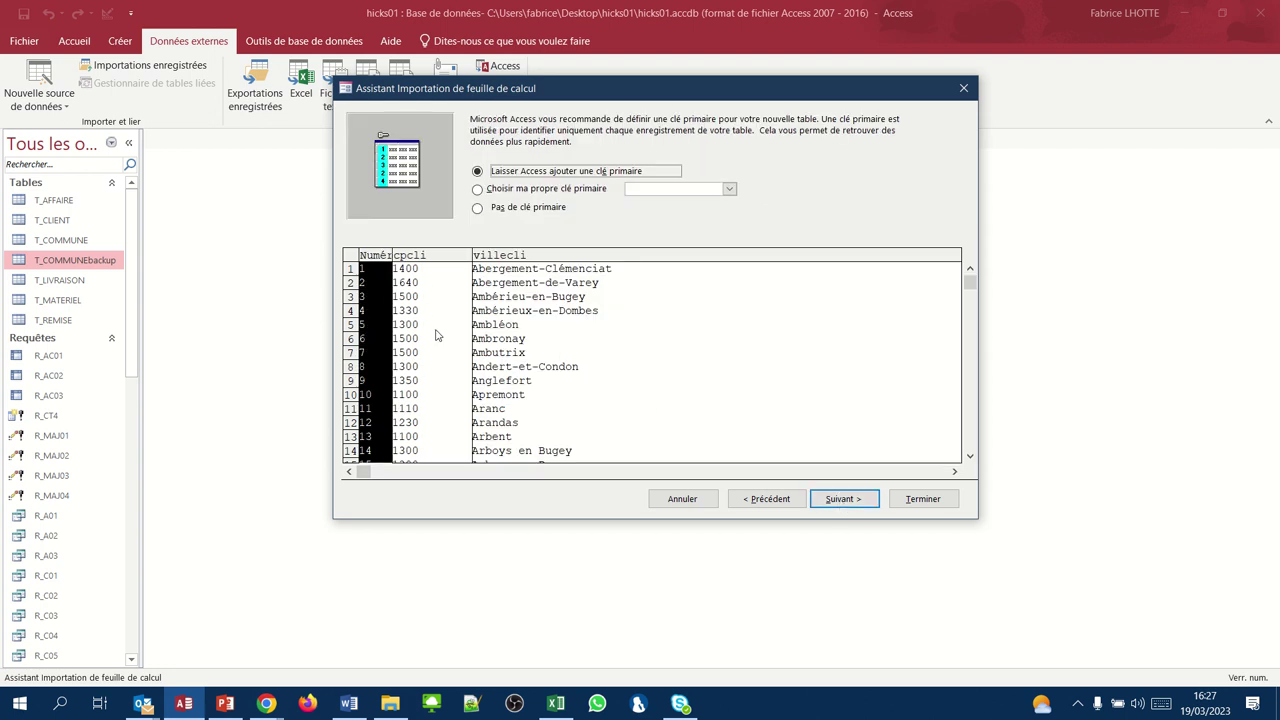
click(477, 208)
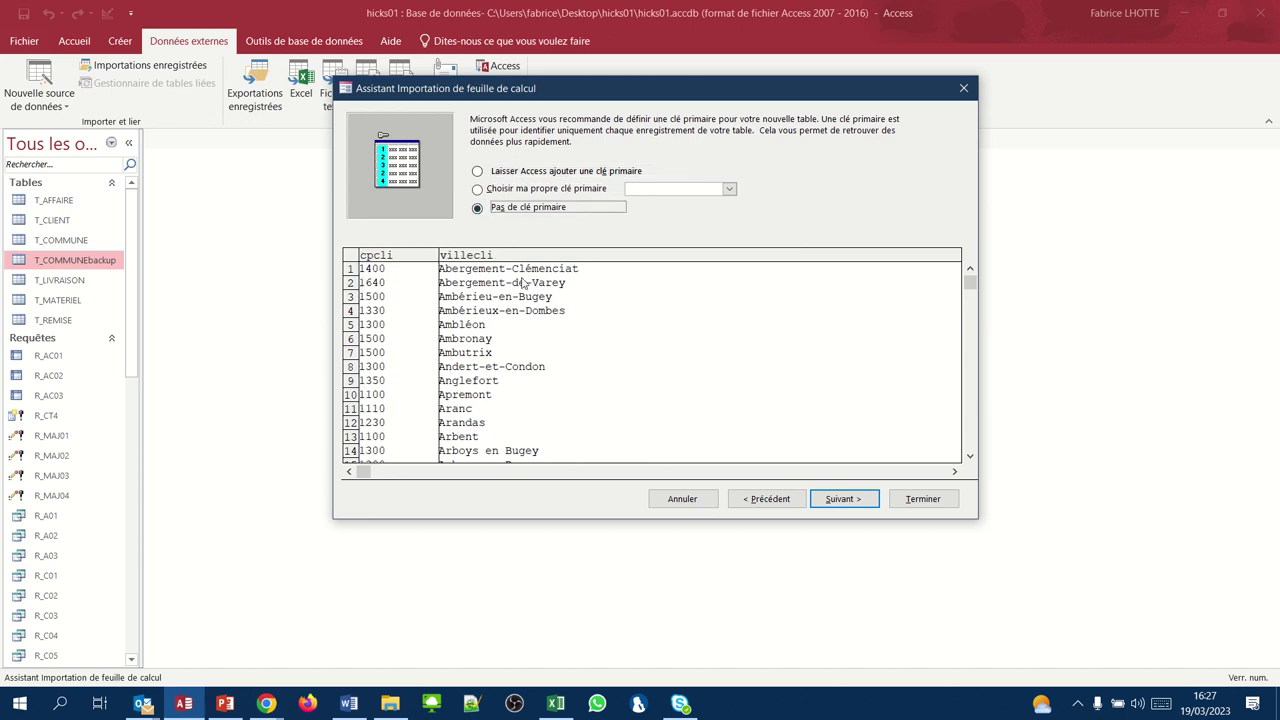
click(841, 503)
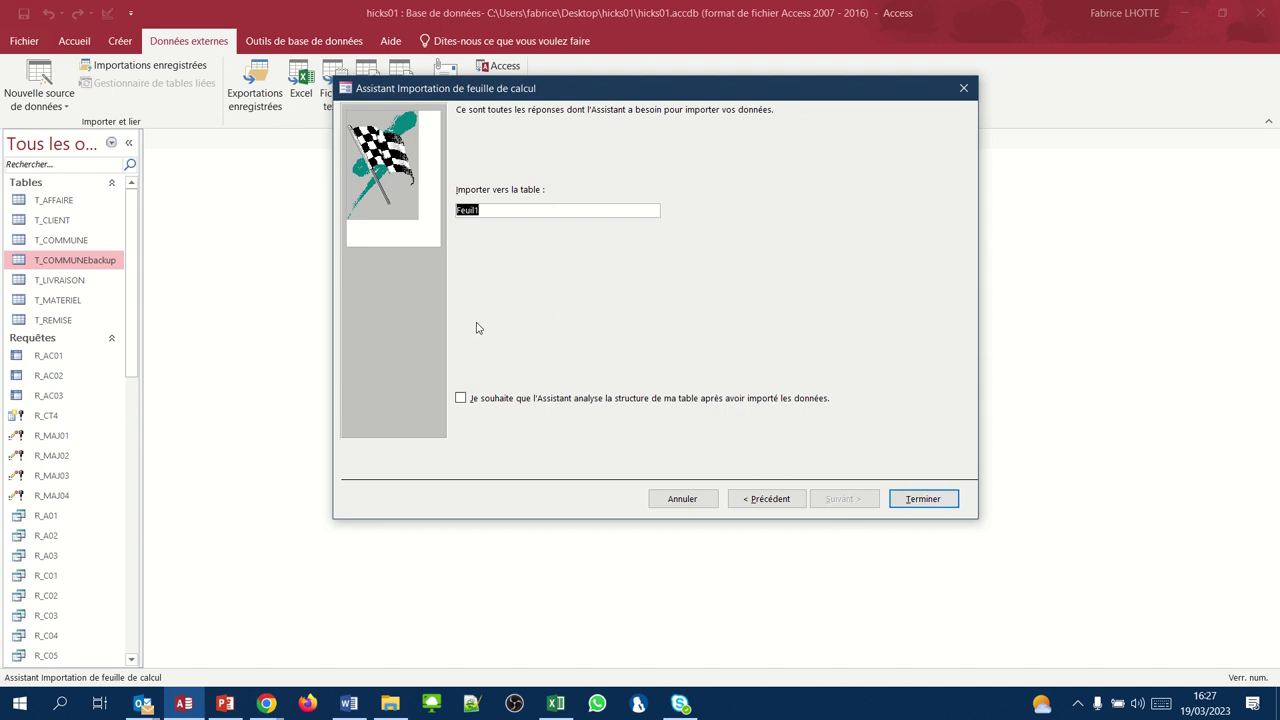
Name the destination table T_COMMUNESSAUFPACA and run the import
drag(488, 212, 398, 205)
text(T_COMMUNESSAUF)
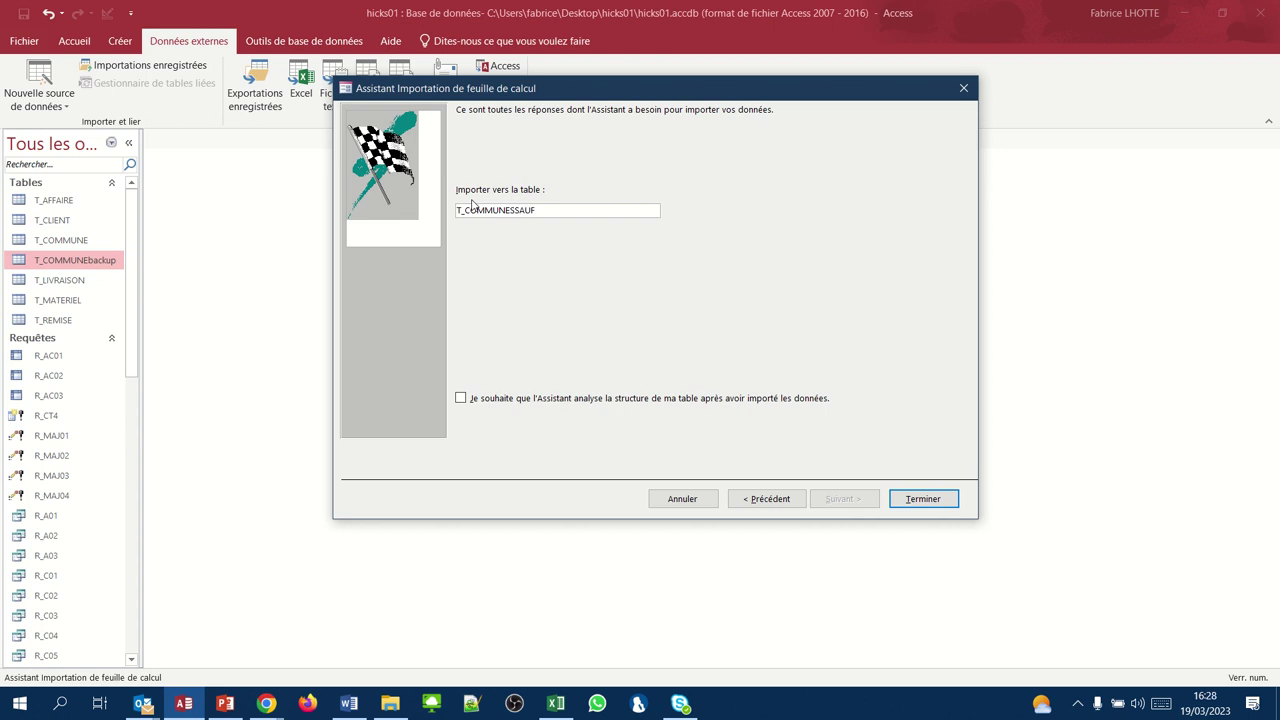
text(PACA)
click(901, 502)
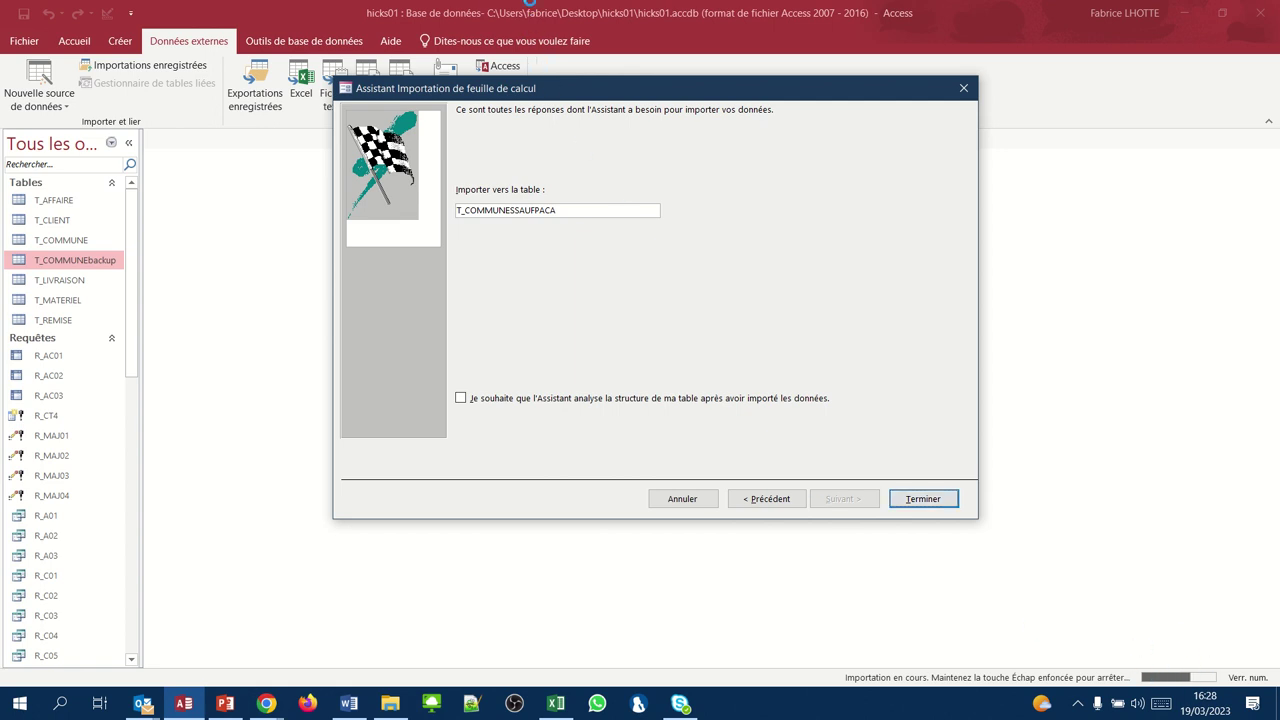
mouse_move(531, 7)
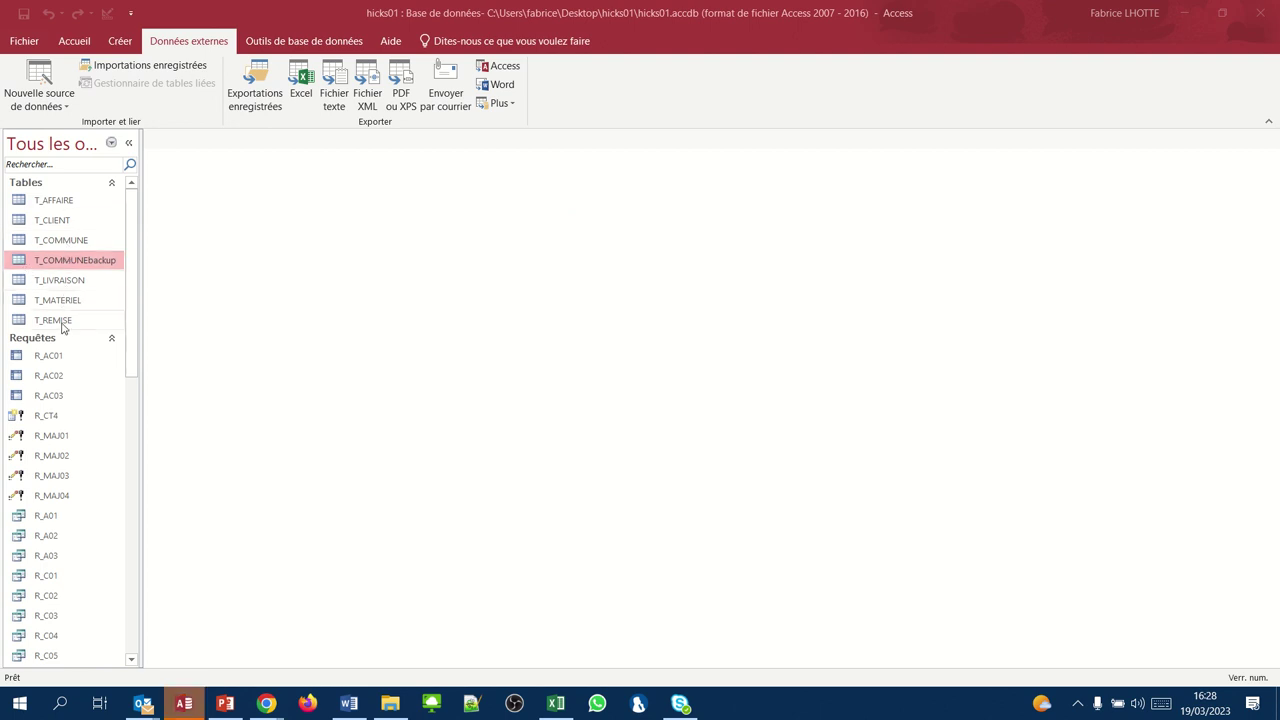
scroll(71, 277, down, 1)
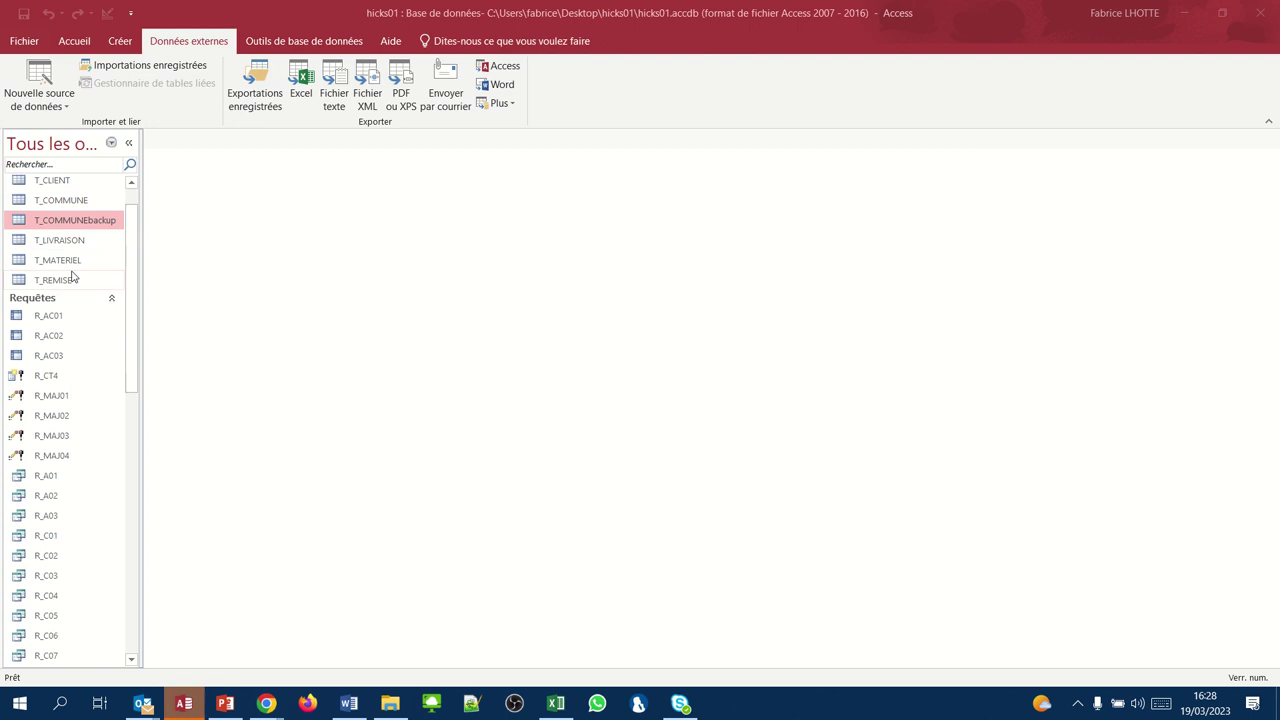
scroll(71, 277, up, 1)
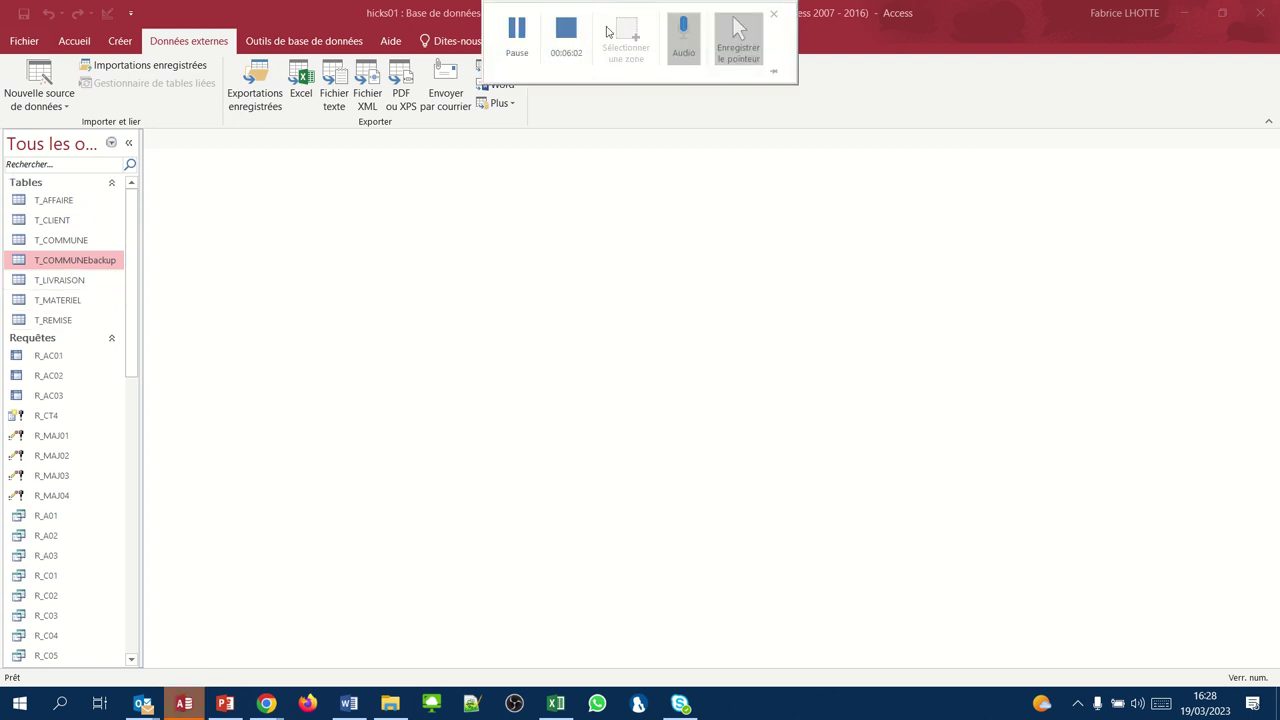
click(512, 28)
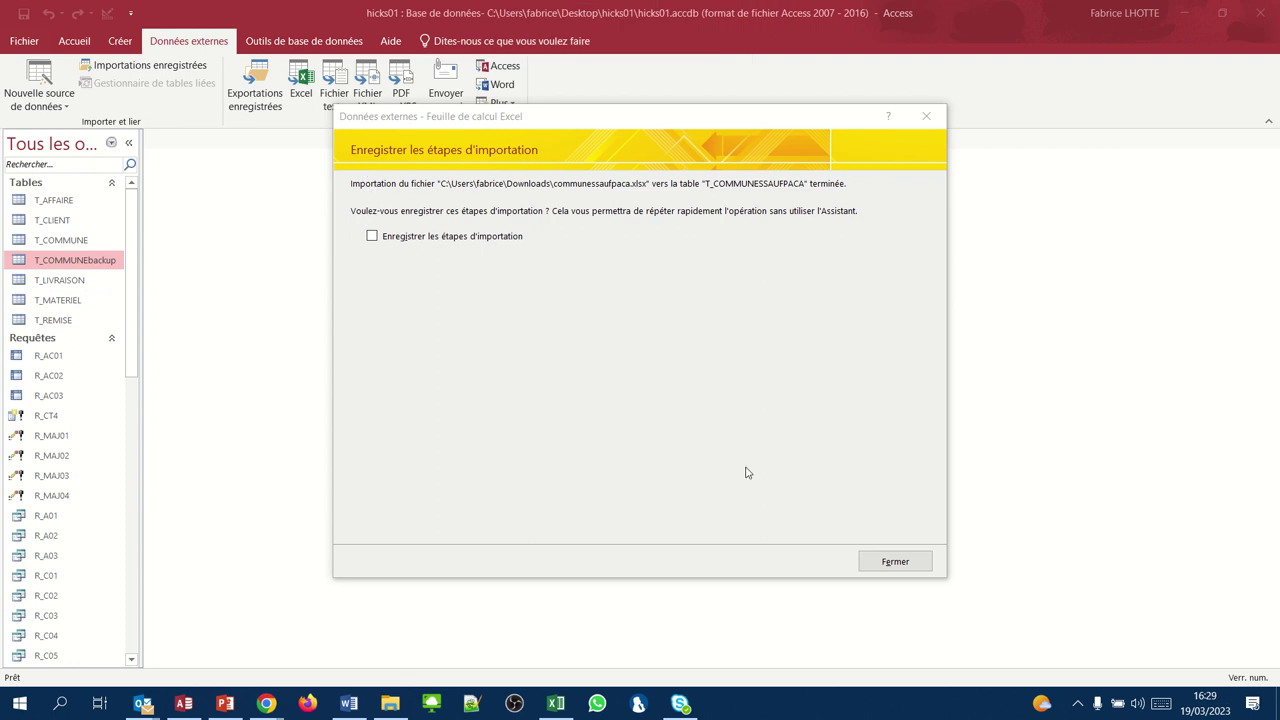
Finish the import without saving its steps and view the records of the T_COMMUNESSAUFPACA table
click(883, 563)
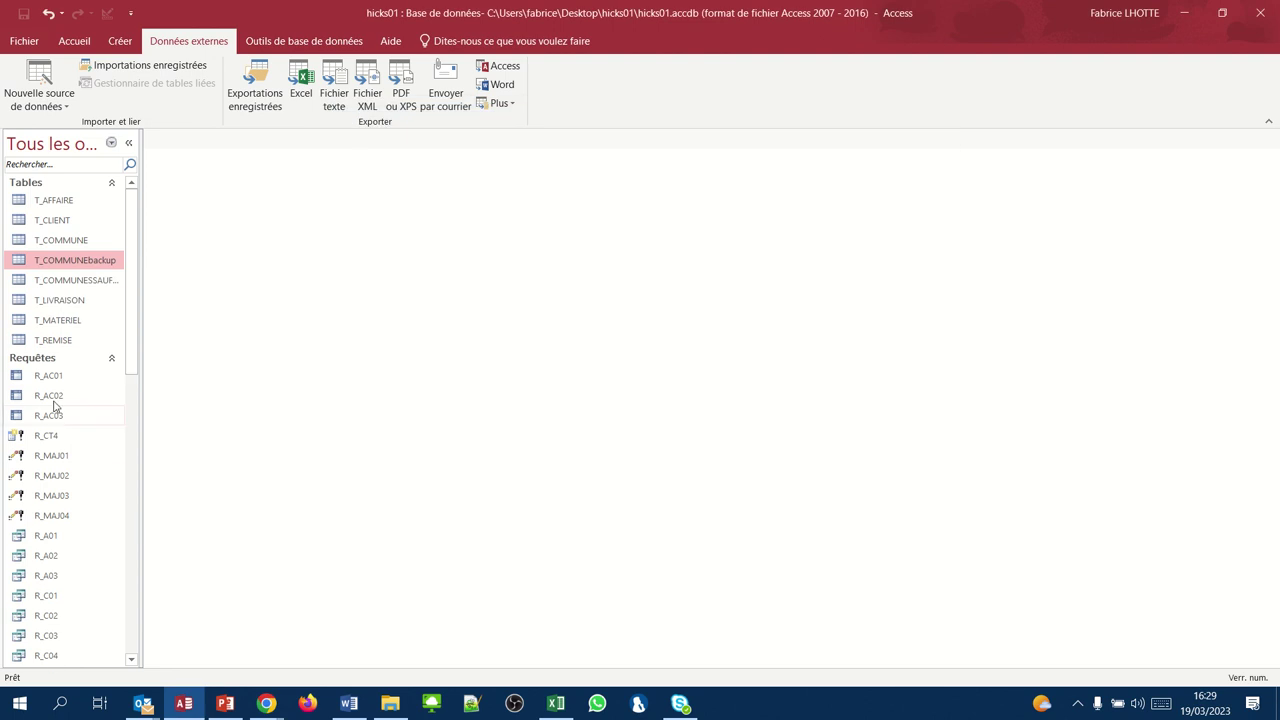
double_click(90, 288)
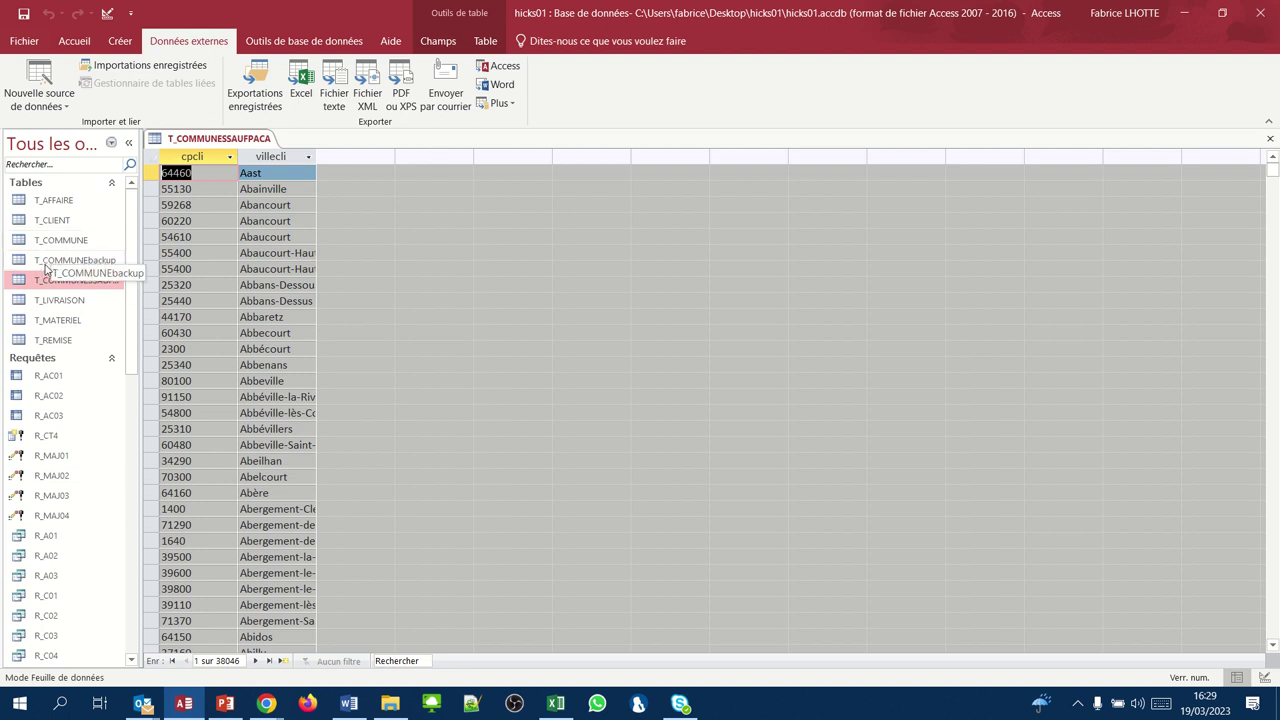
mouse_move(480, 8)
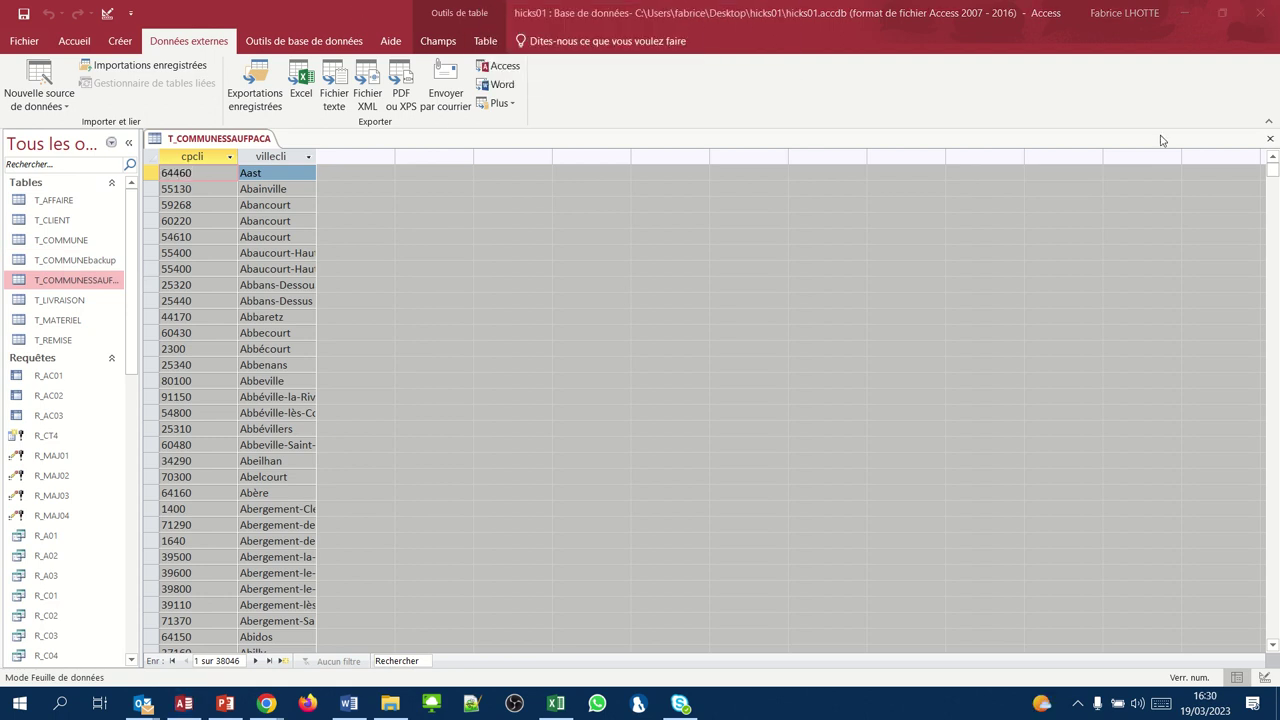
click(1270, 143)
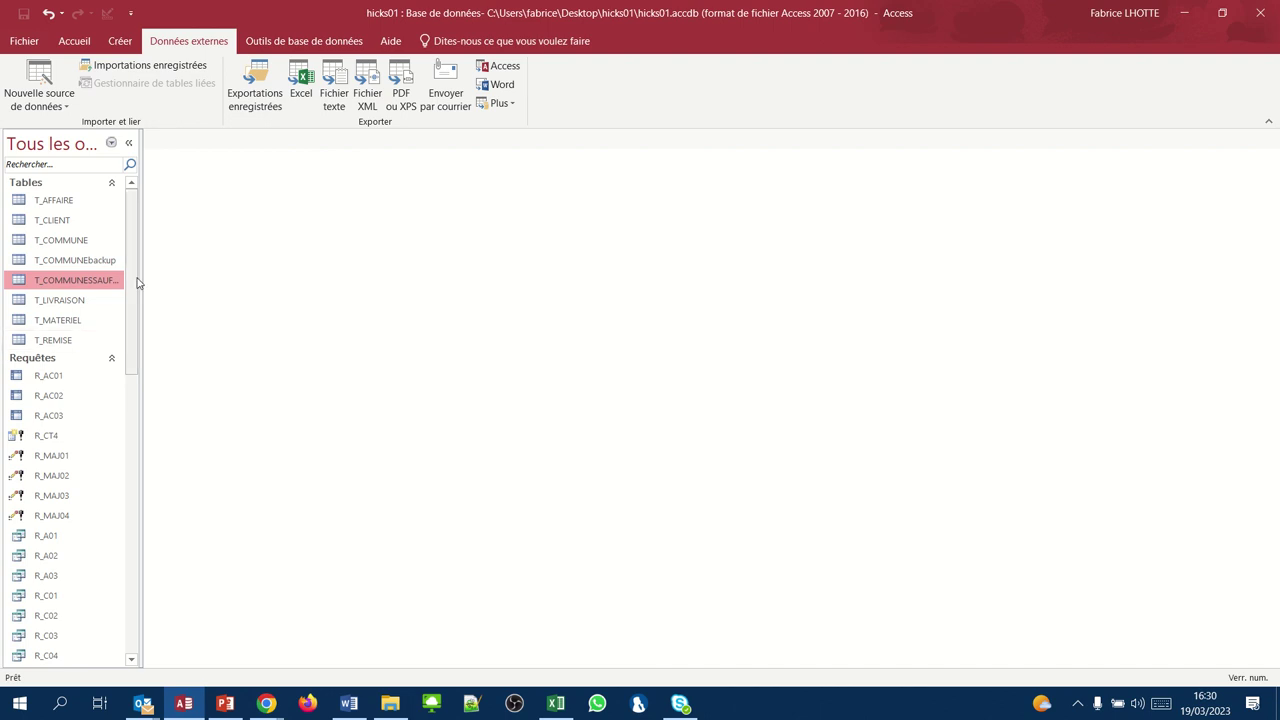
Create a query in design view on T_COMMUNESSAUFPACA with the fields villecli and cpcli
click(72, 41)
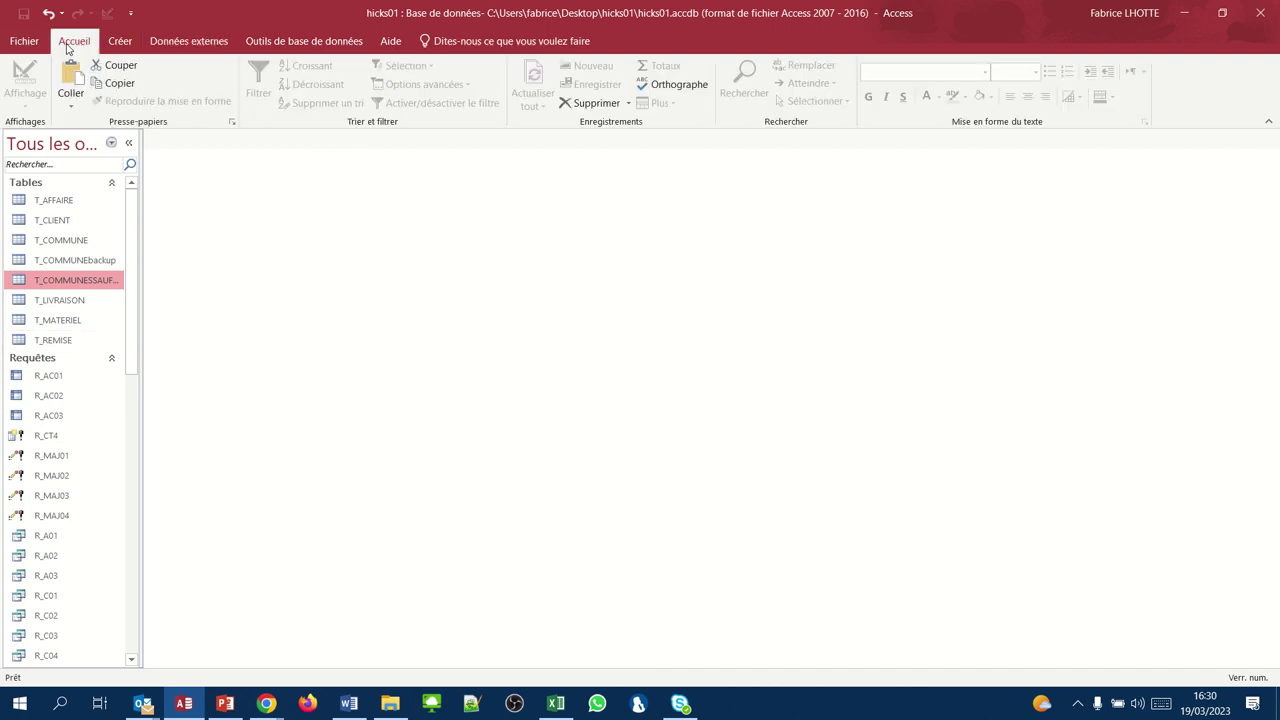
click(120, 42)
click(262, 97)
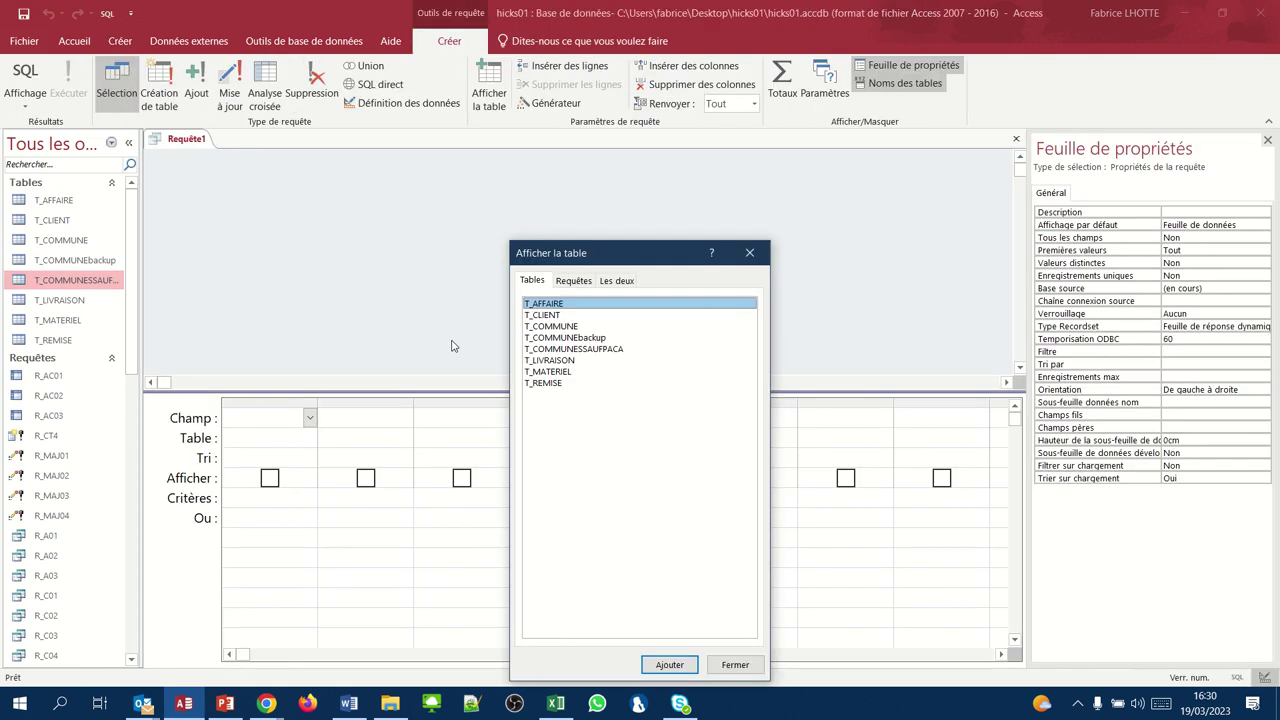
click(540, 352)
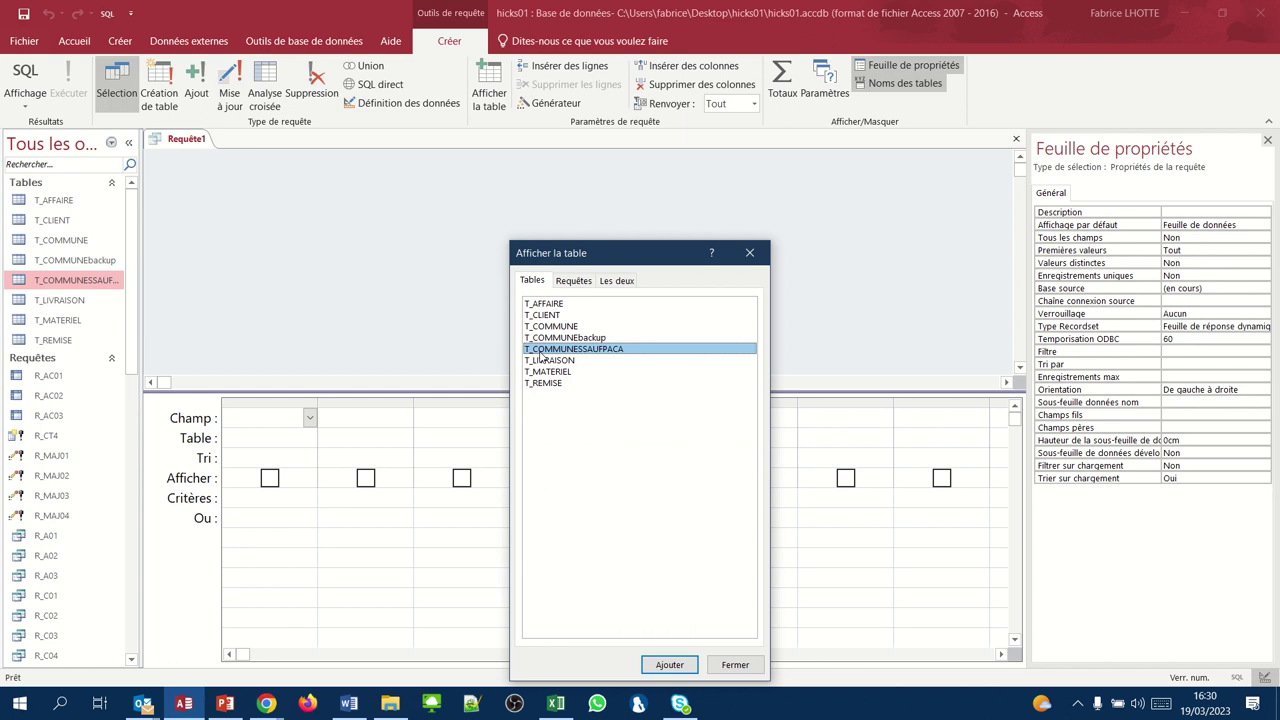
click(665, 668)
click(722, 670)
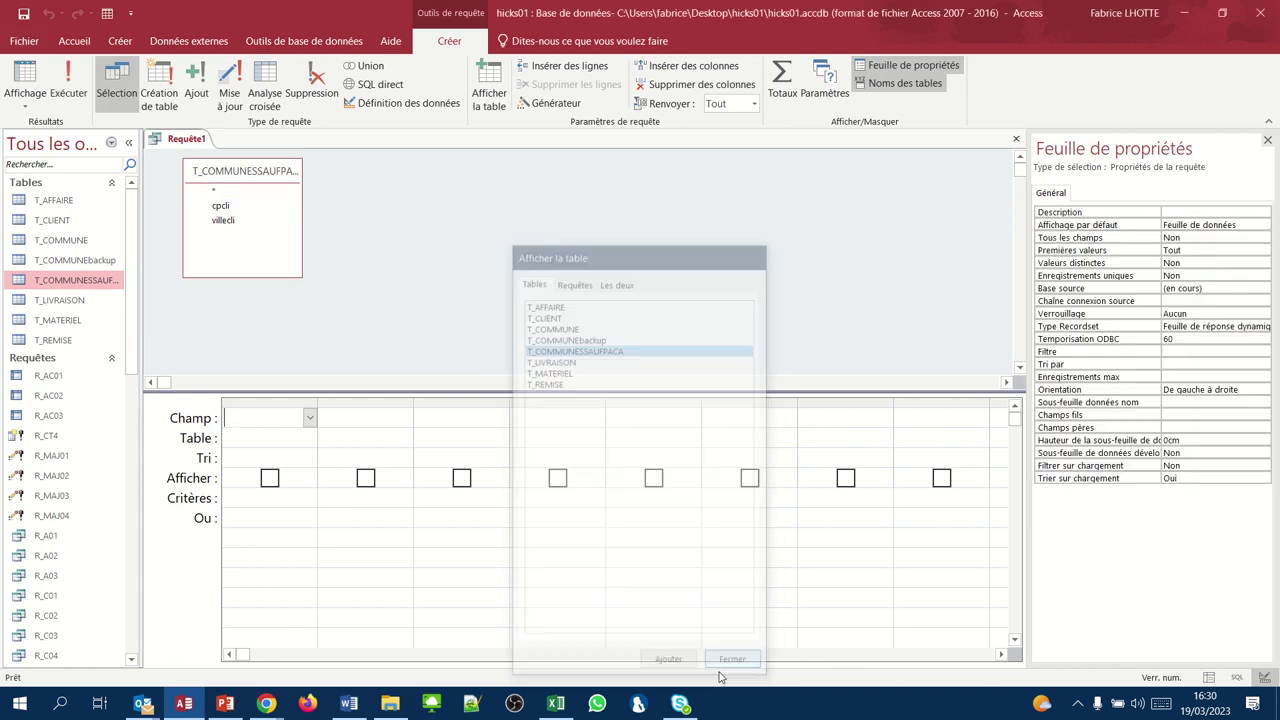
double_click(223, 221)
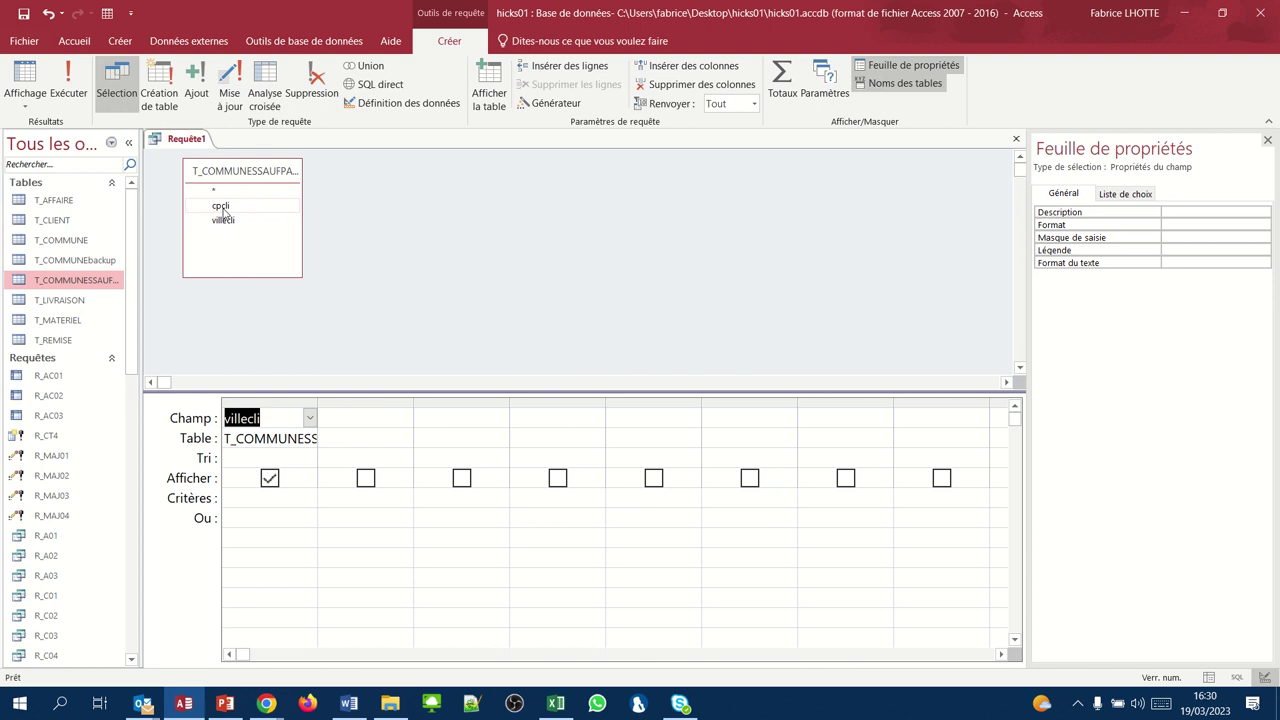
double_click(221, 206)
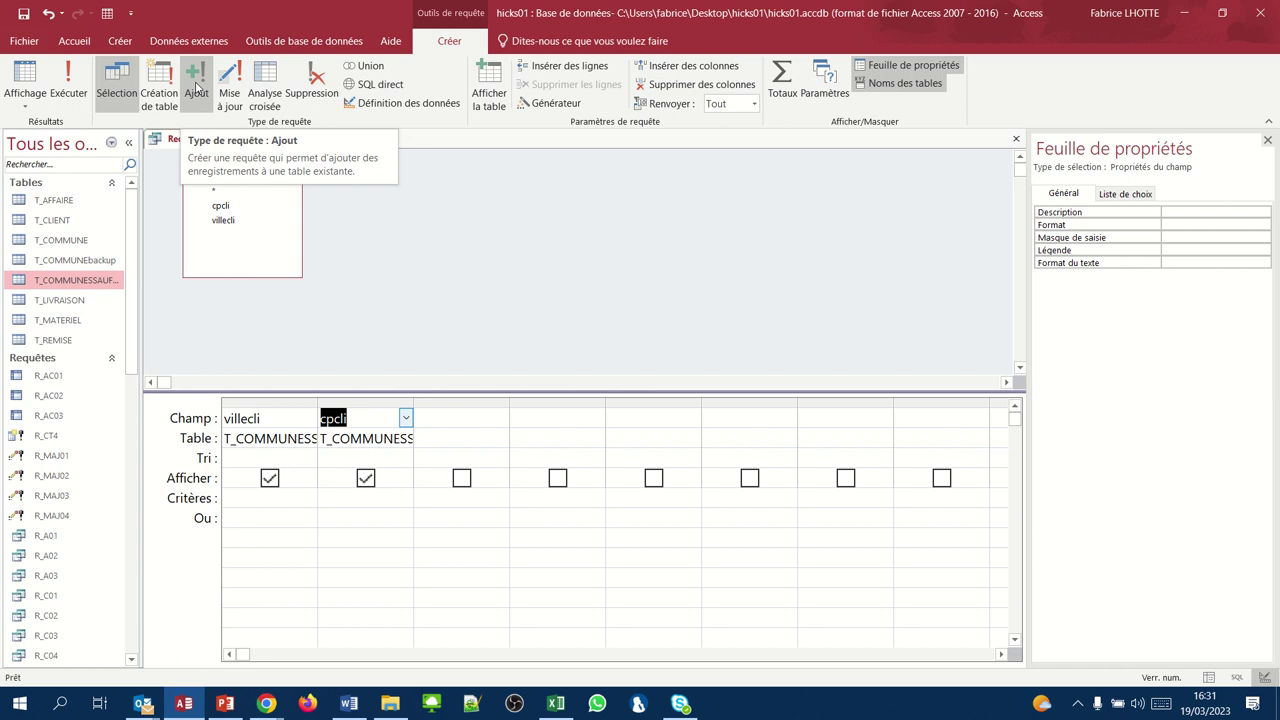
Convert the query to an append query targeting T_COMMUNE in the current database, and check the destination field for cpcli
click(196, 90)
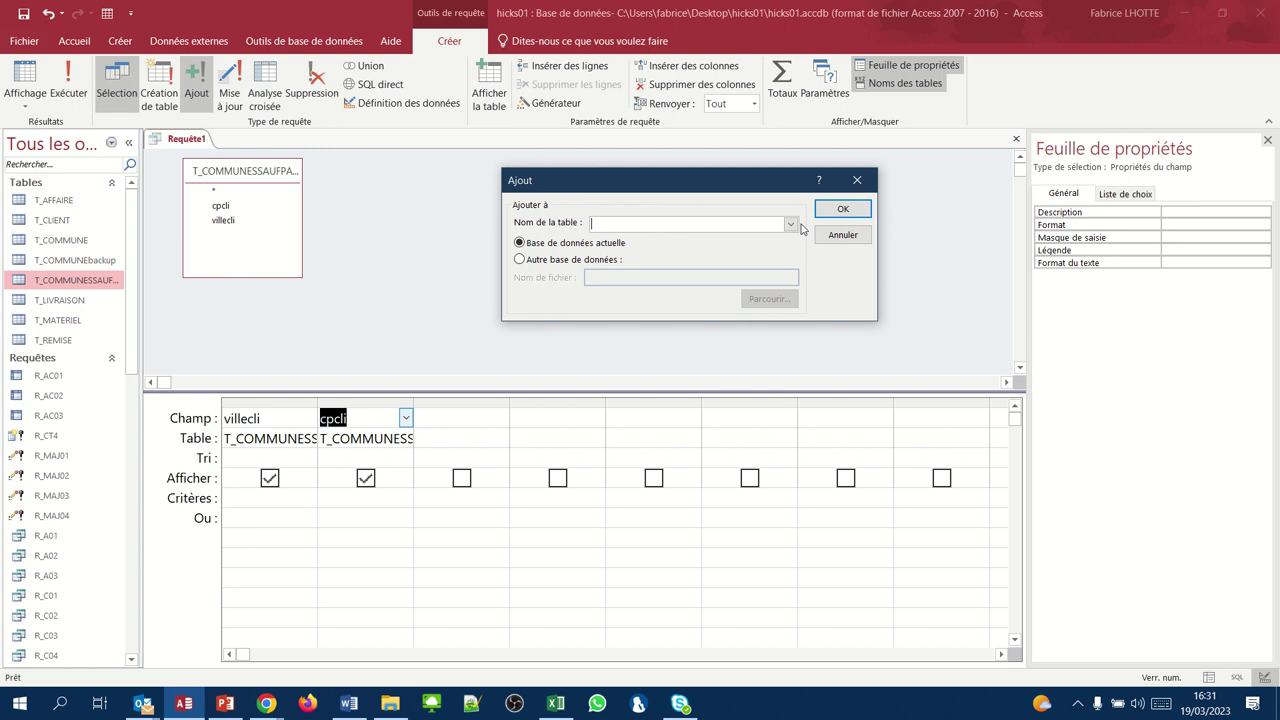
click(790, 225)
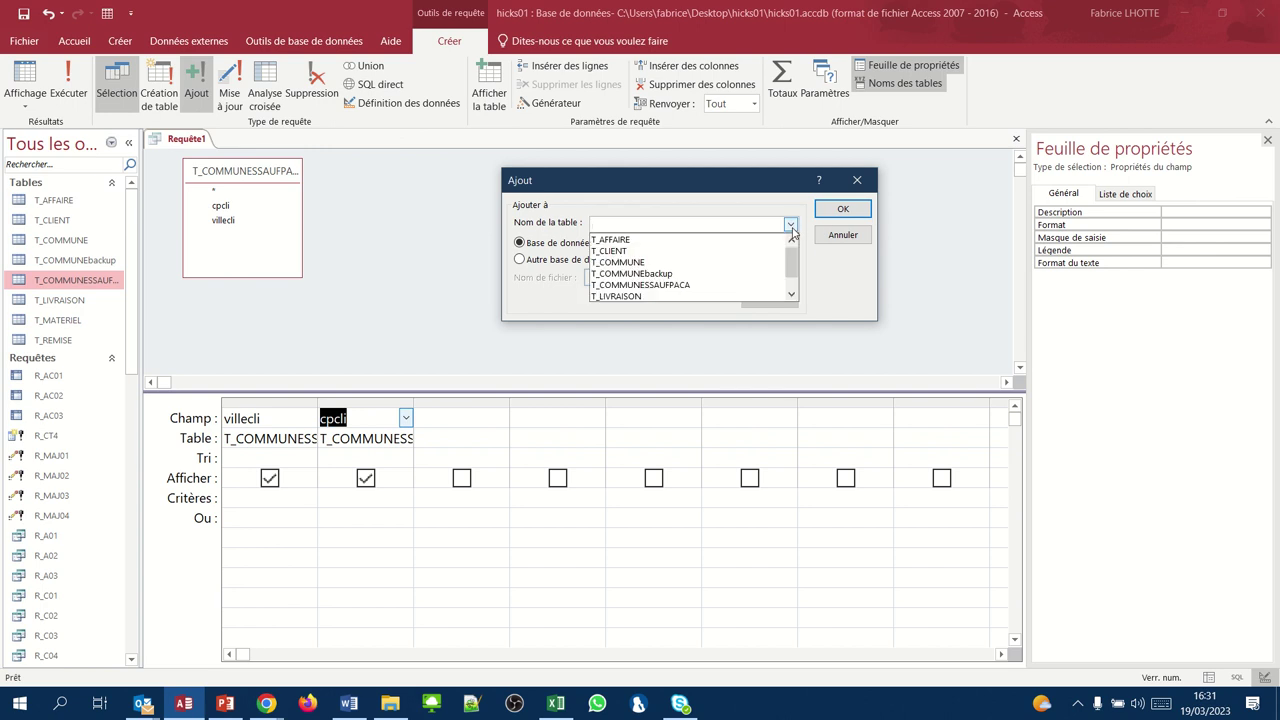
click(737, 262)
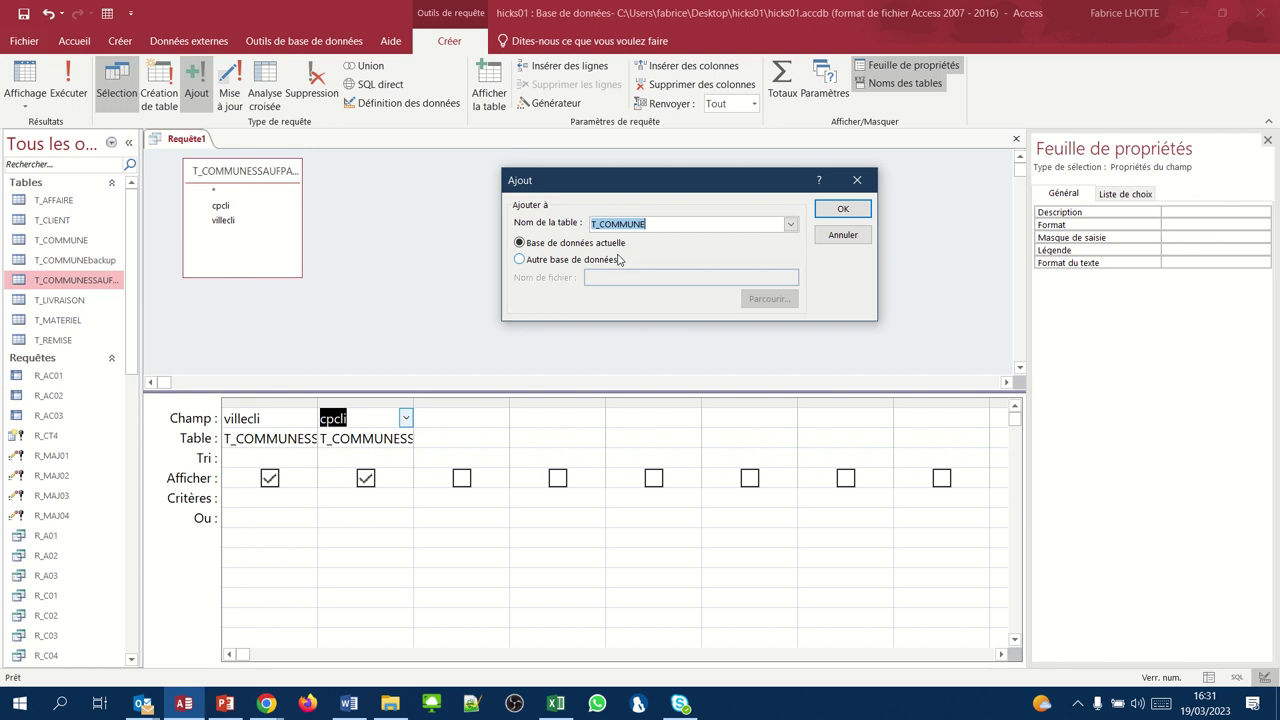
click(846, 206)
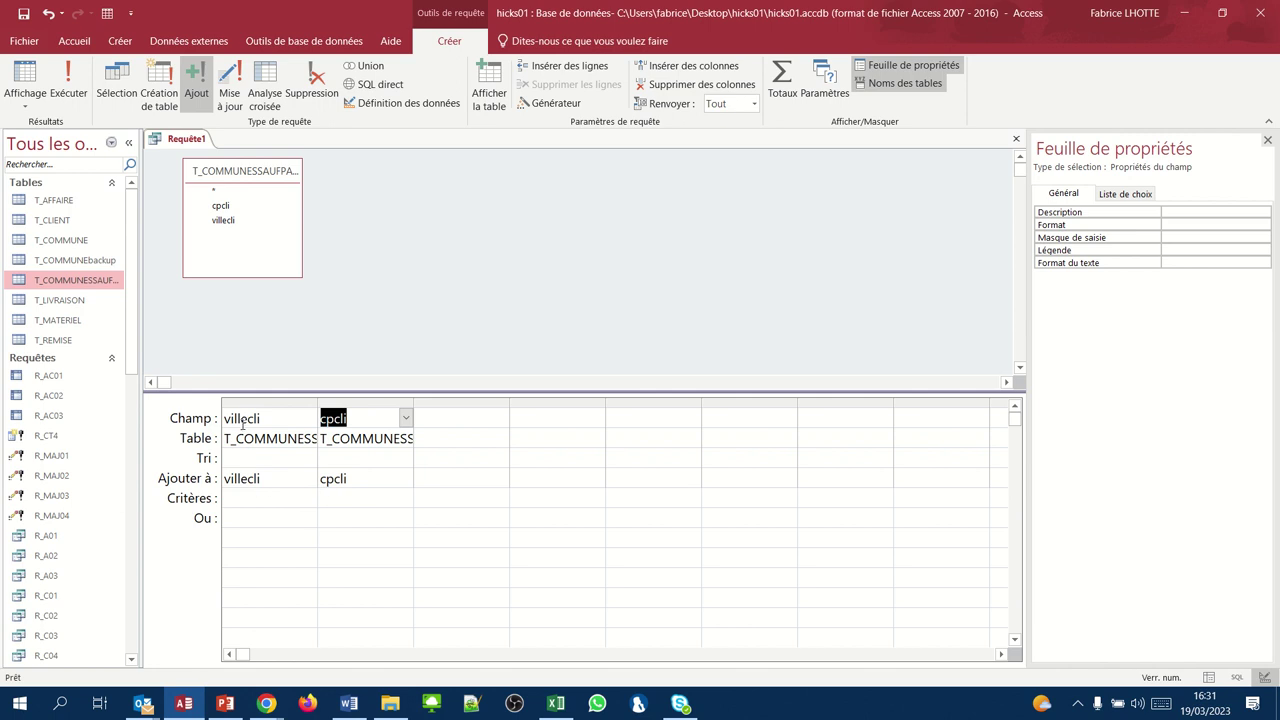
click(334, 479)
click(404, 479)
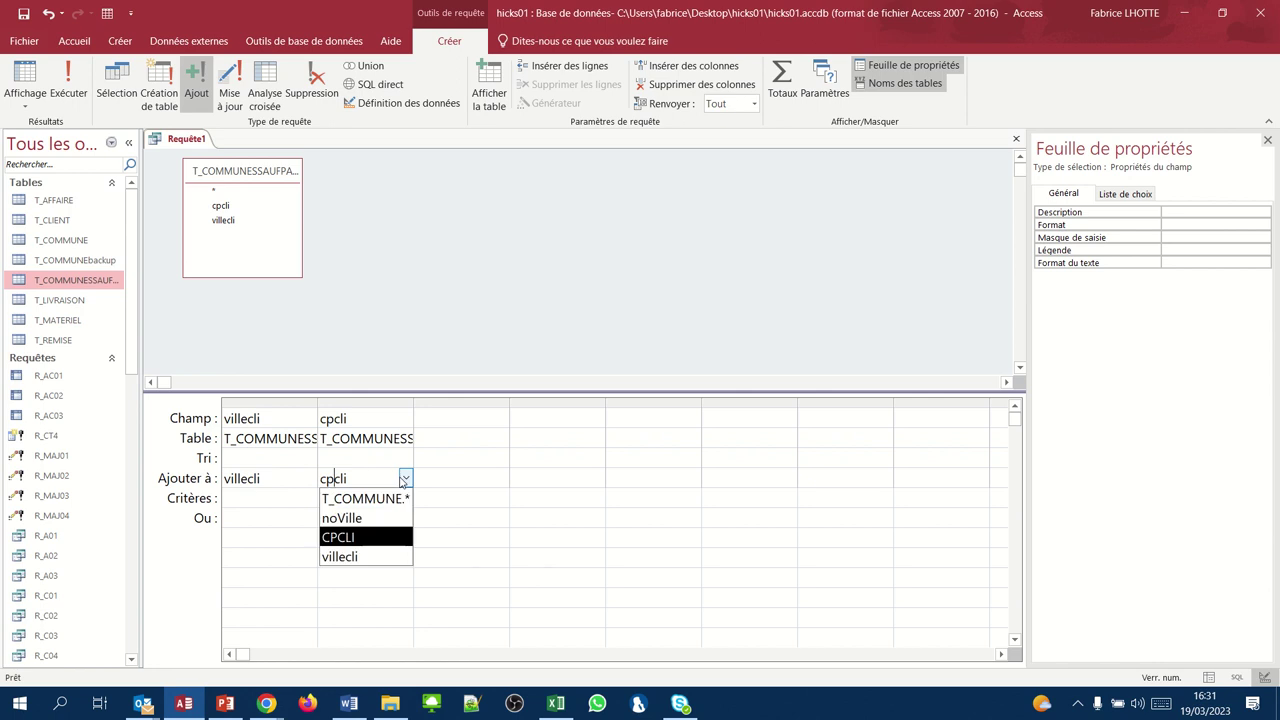
click(404, 479)
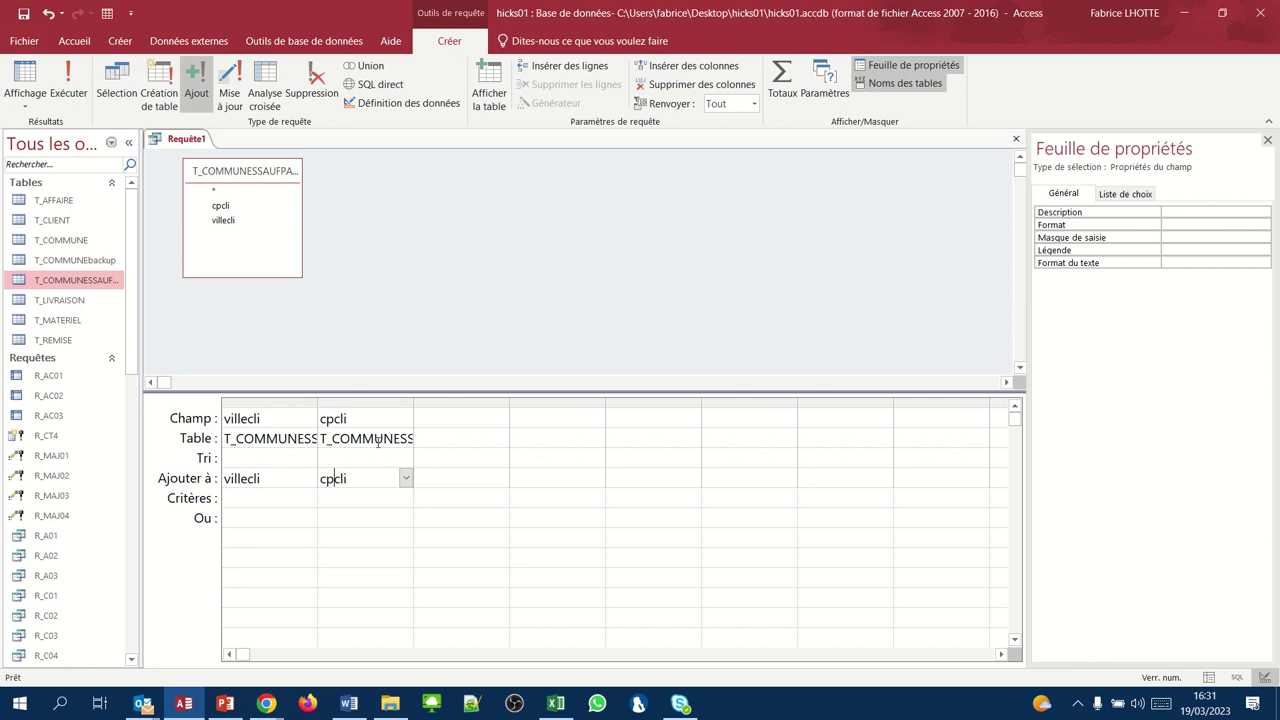
Run the append query, accept adding the rows, and save the query as R_AJ01 while closing it
click(67, 93)
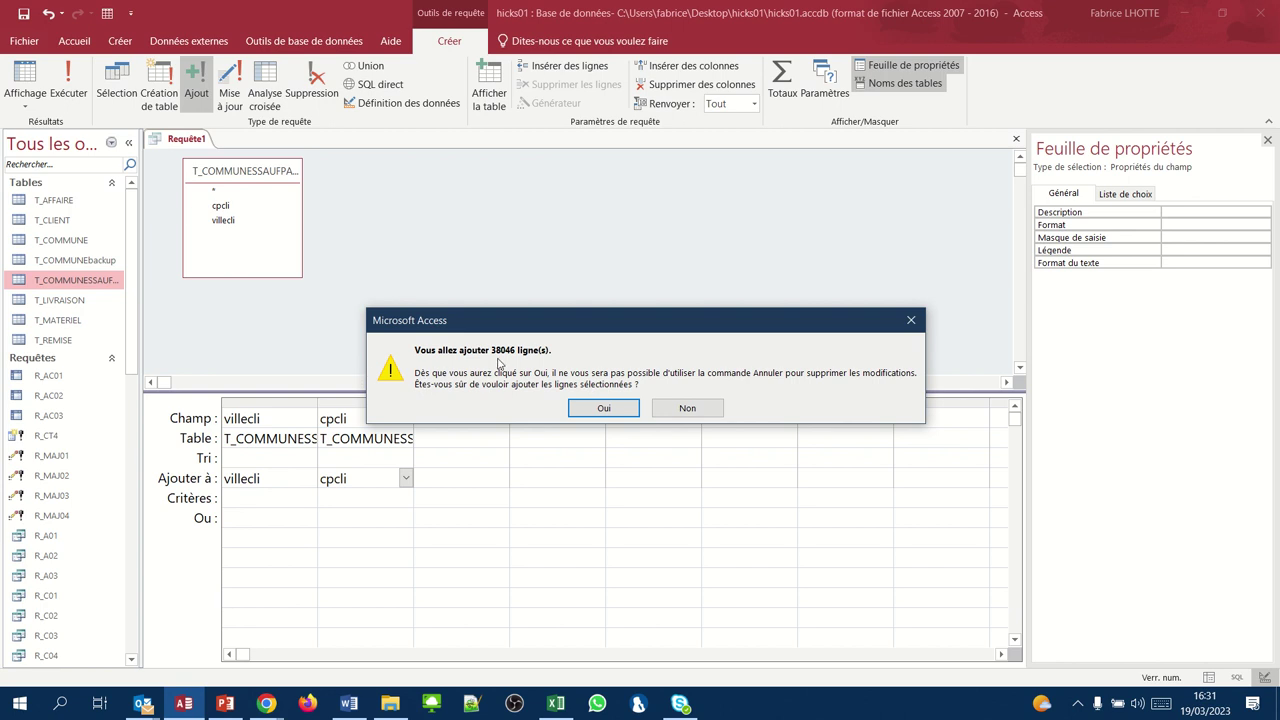
click(590, 410)
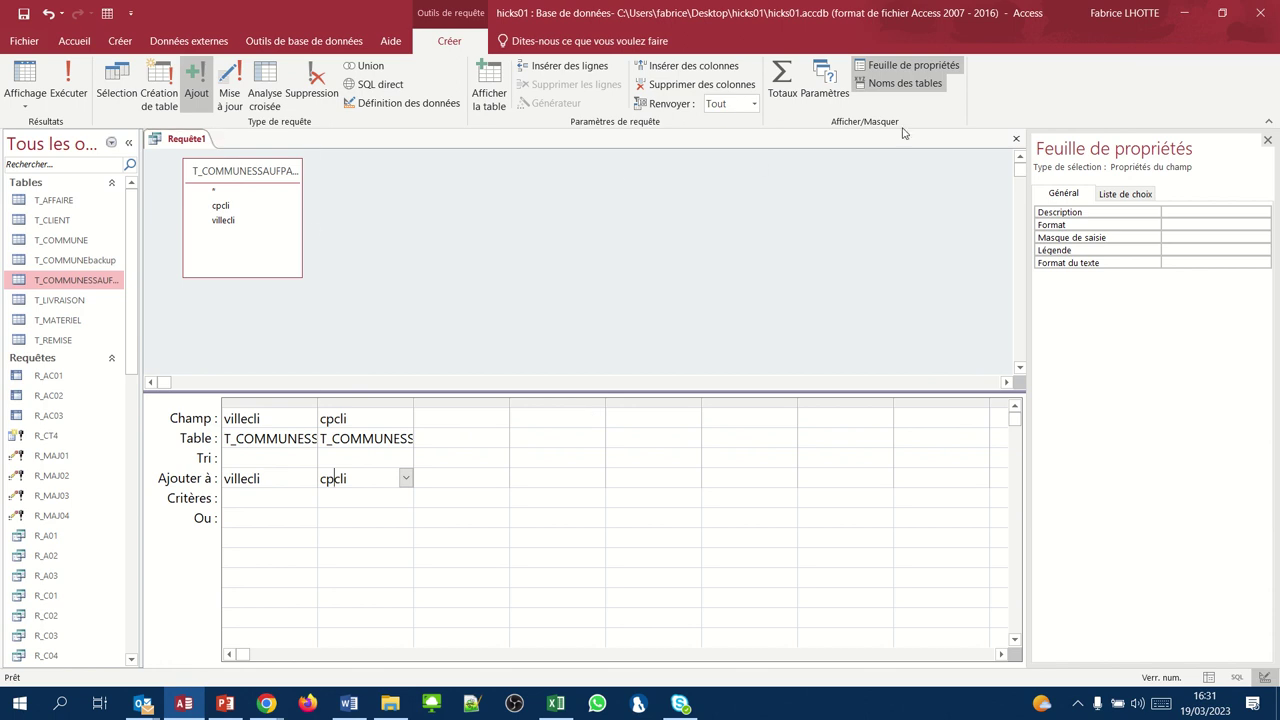
click(1016, 139)
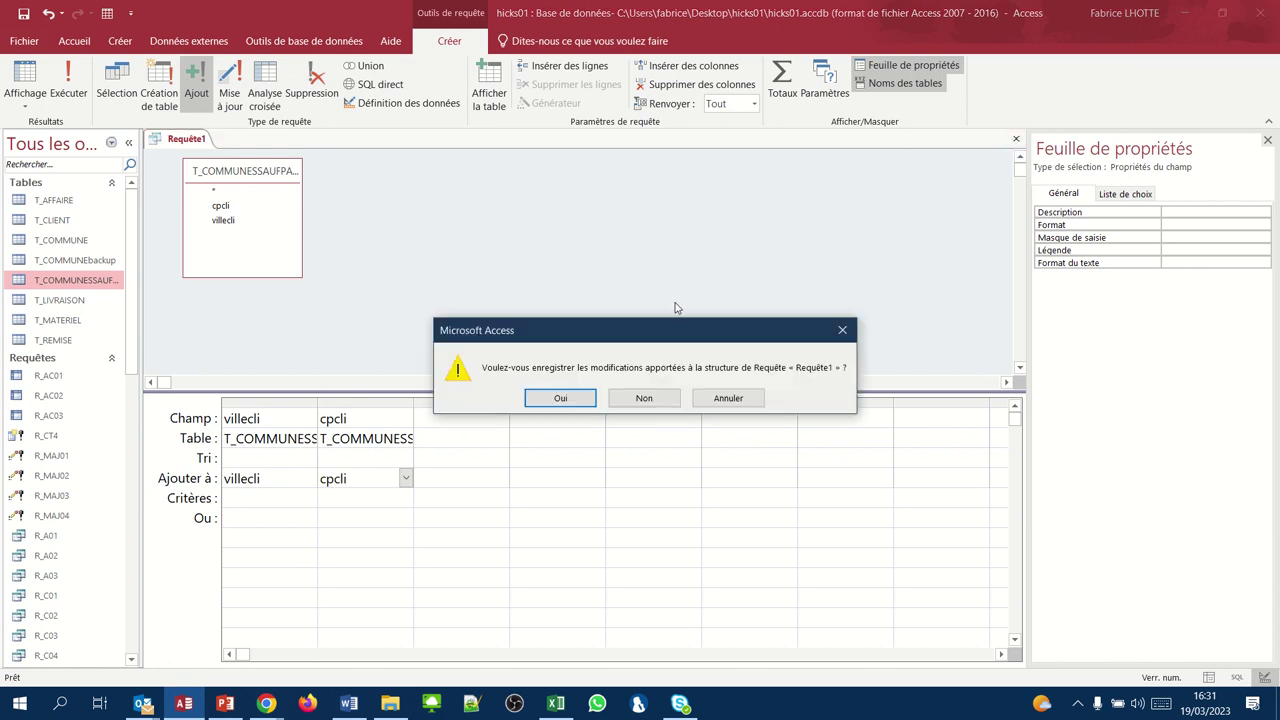
click(561, 397)
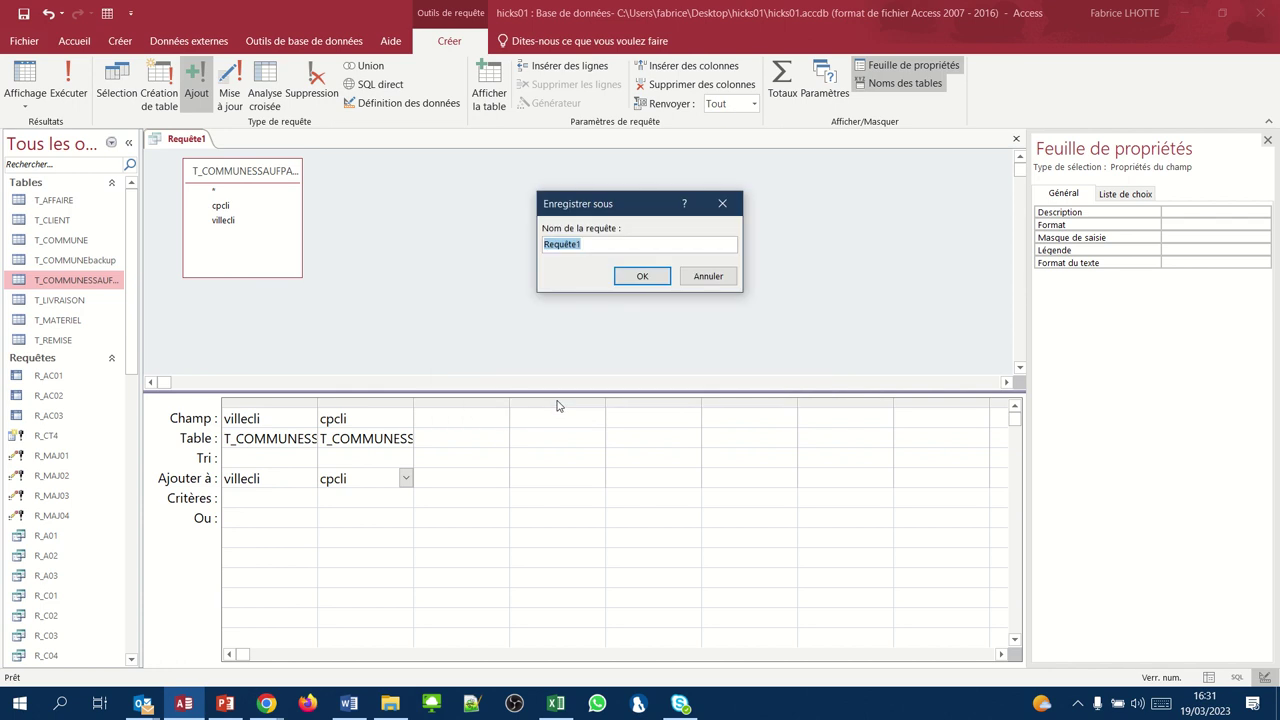
text(R_AJ01)
key(Return)
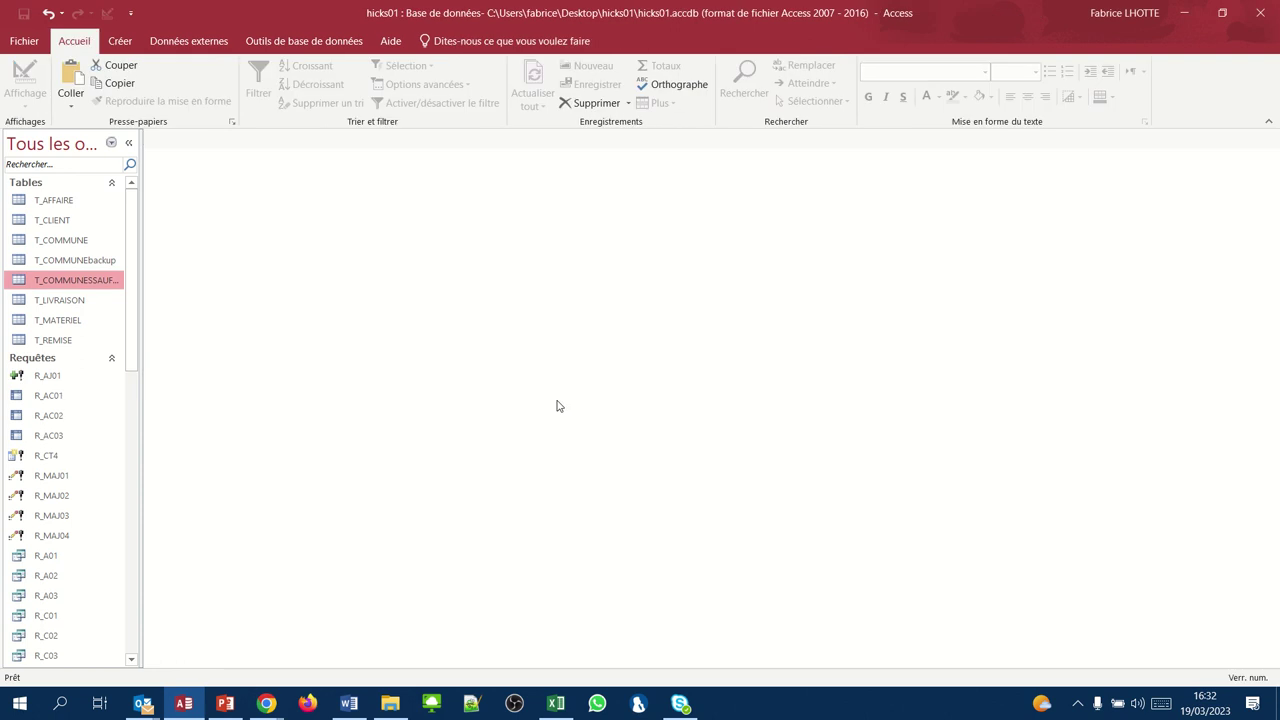
Open the T_COMMUNE table and look through its records for the appended communes
click(63, 244)
double_click(63, 248)
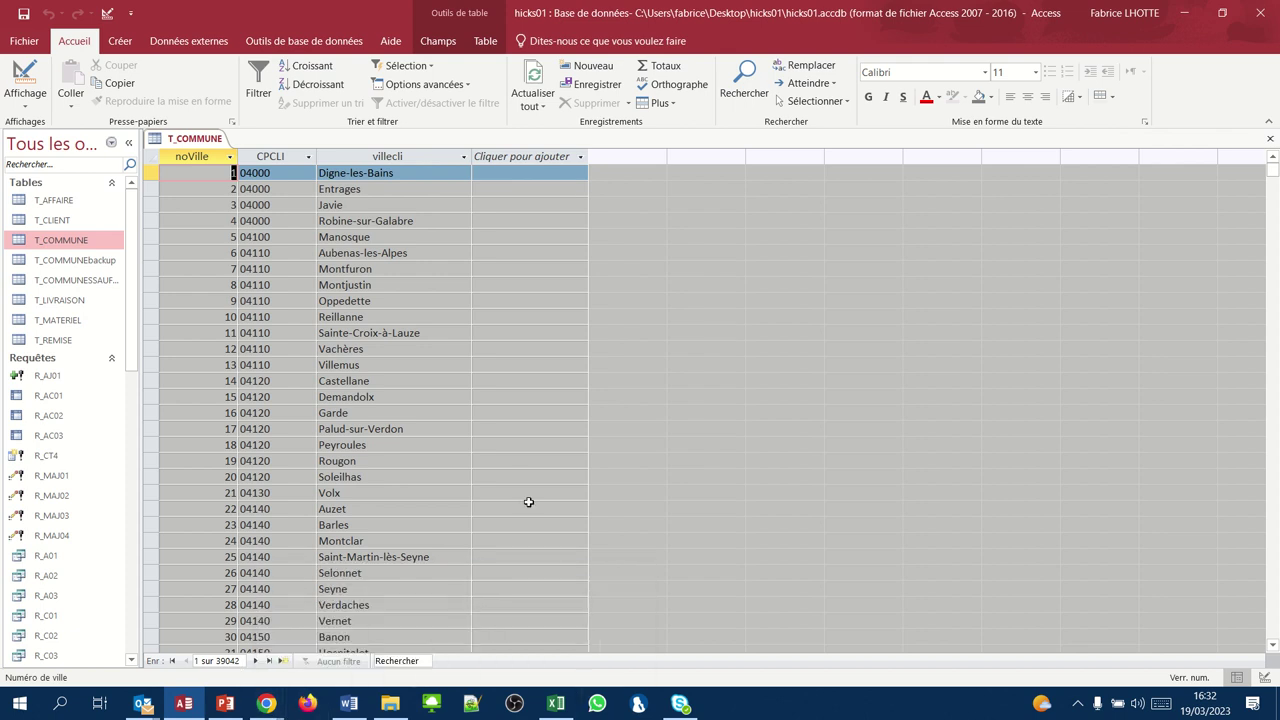
scroll(522, 476, down, 4)
scroll(522, 476, down, 20)
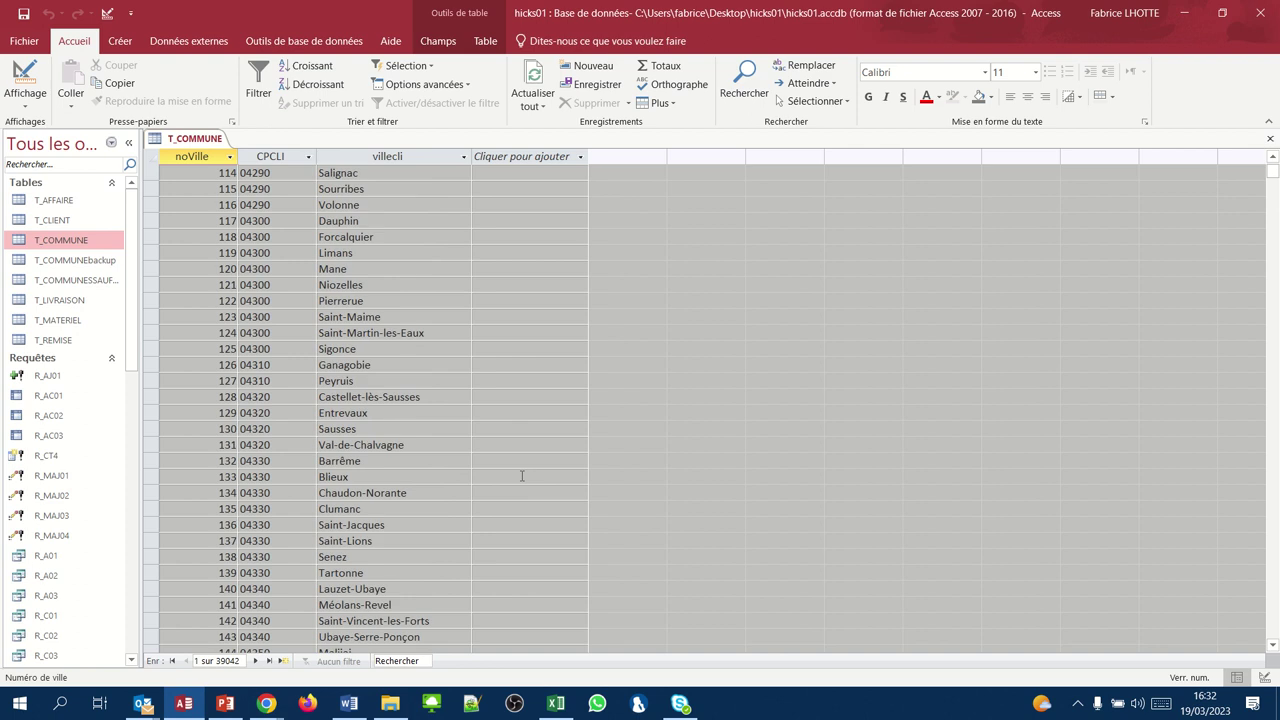
scroll(522, 476, down, 20)
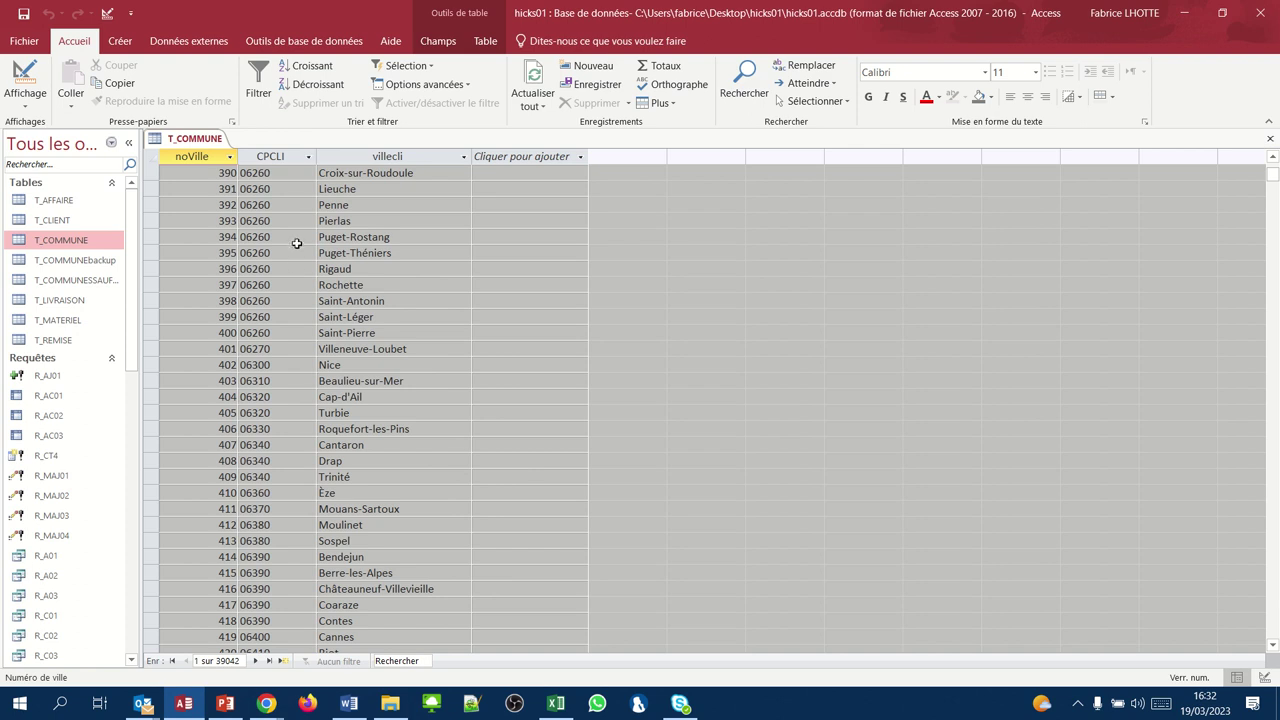
Delete the imported table T_COMMUNESSAUFPACA from the database and confirm its removal
click(75, 287)
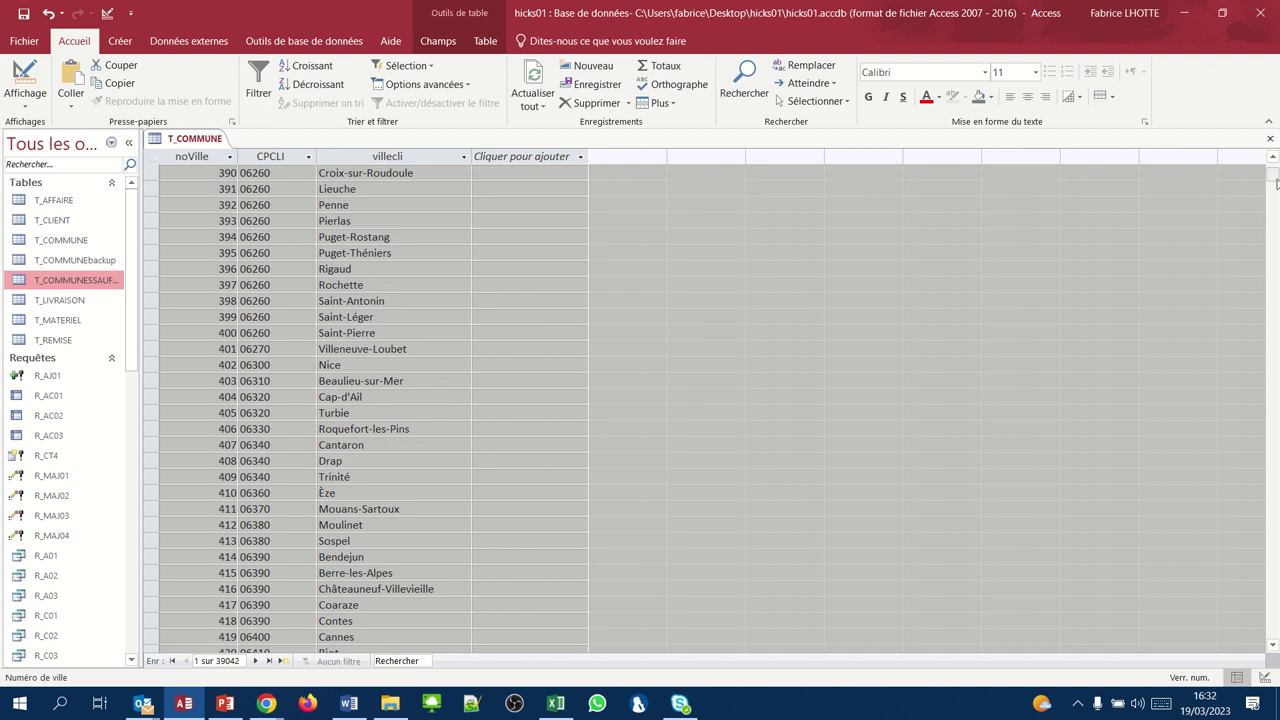
drag(1275, 181, 1272, 522)
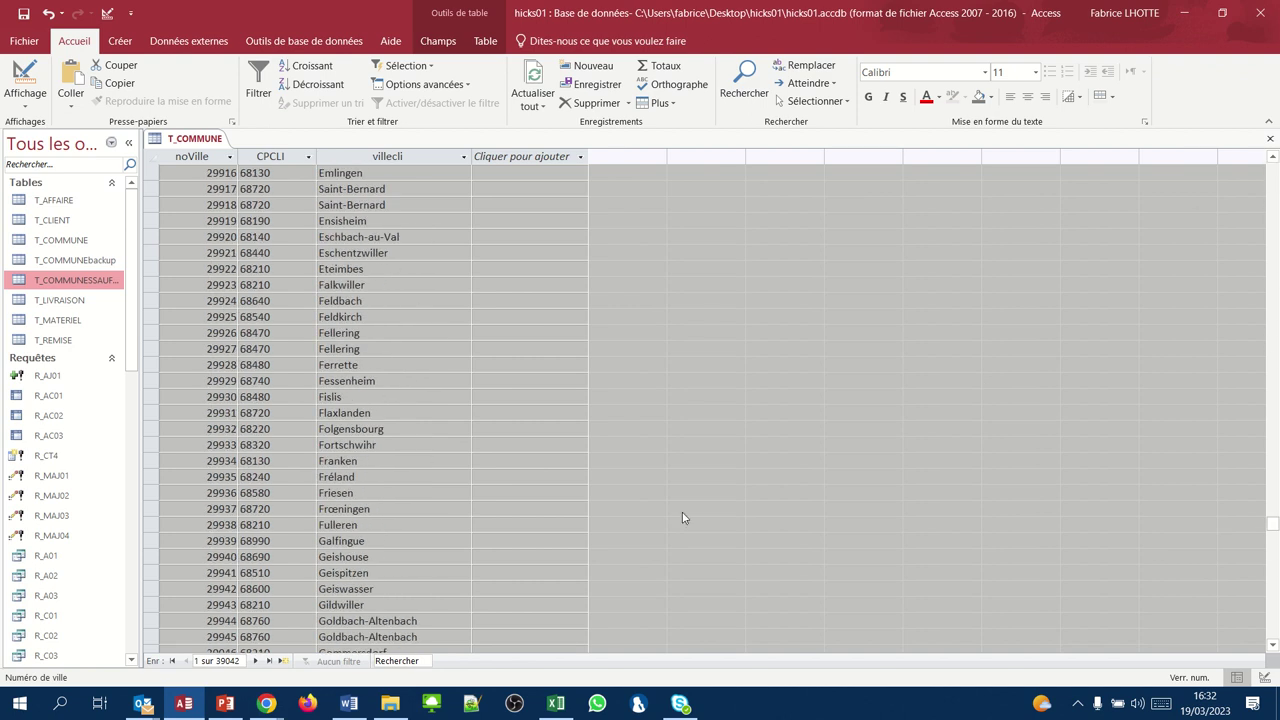
right_click(66, 287)
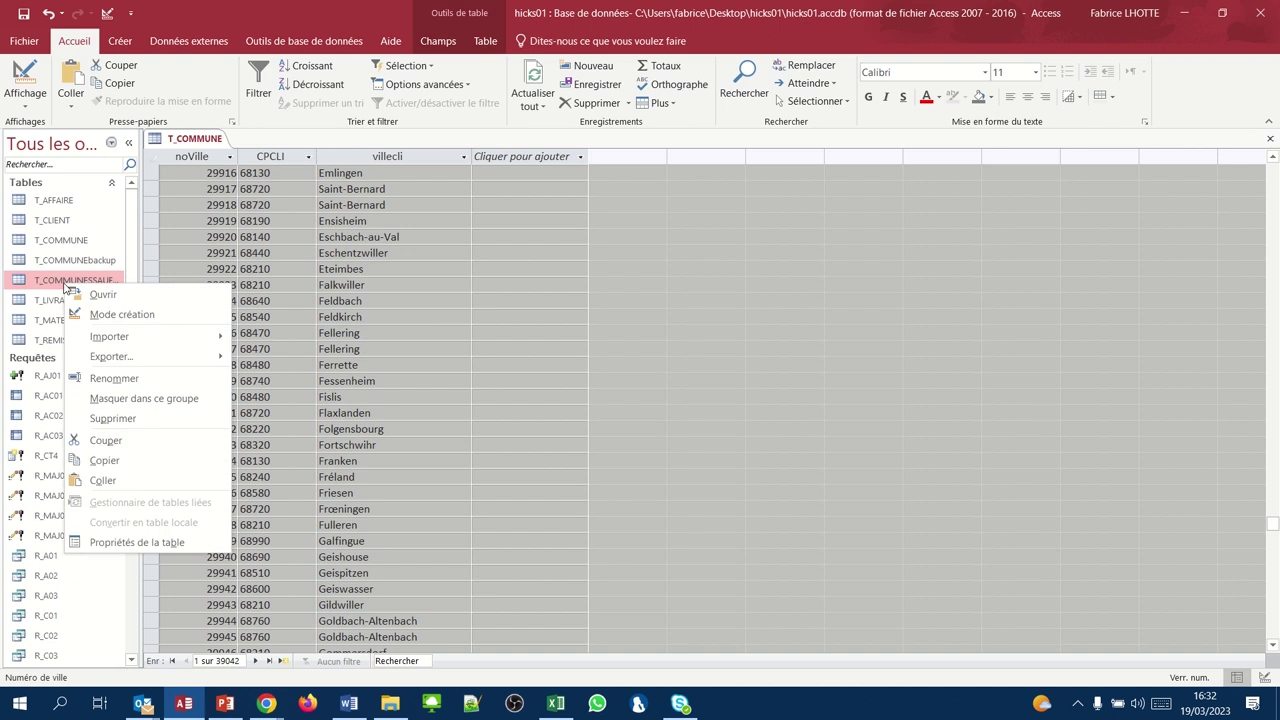
click(113, 419)
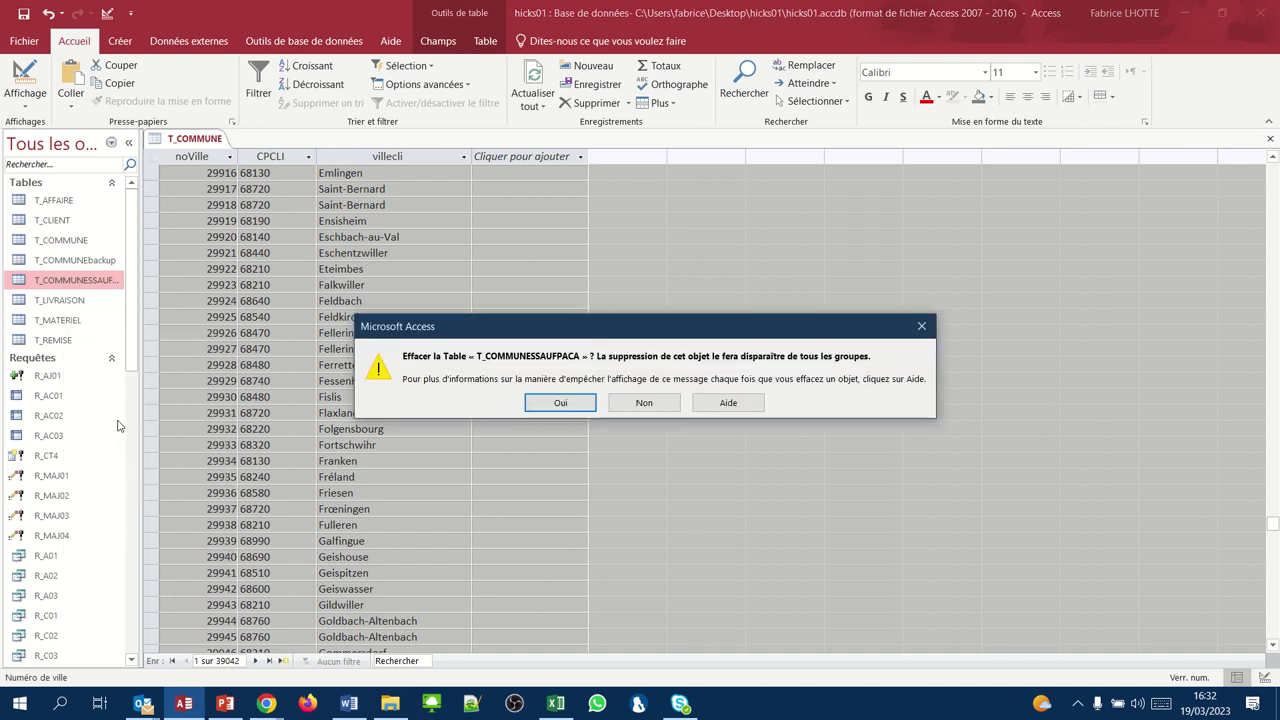
click(556, 404)
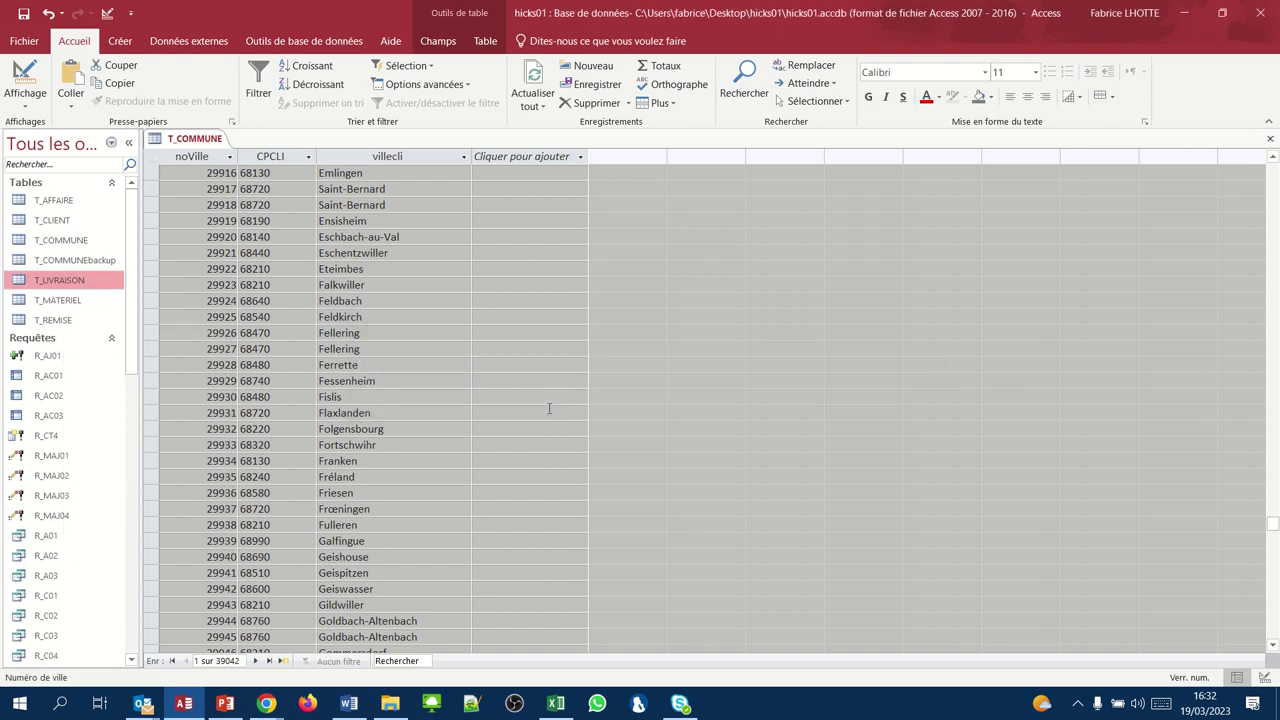
Delete the backup table T_COMMUNEbackup from the database and confirm its removal
click(77, 263)
right_click(77, 265)
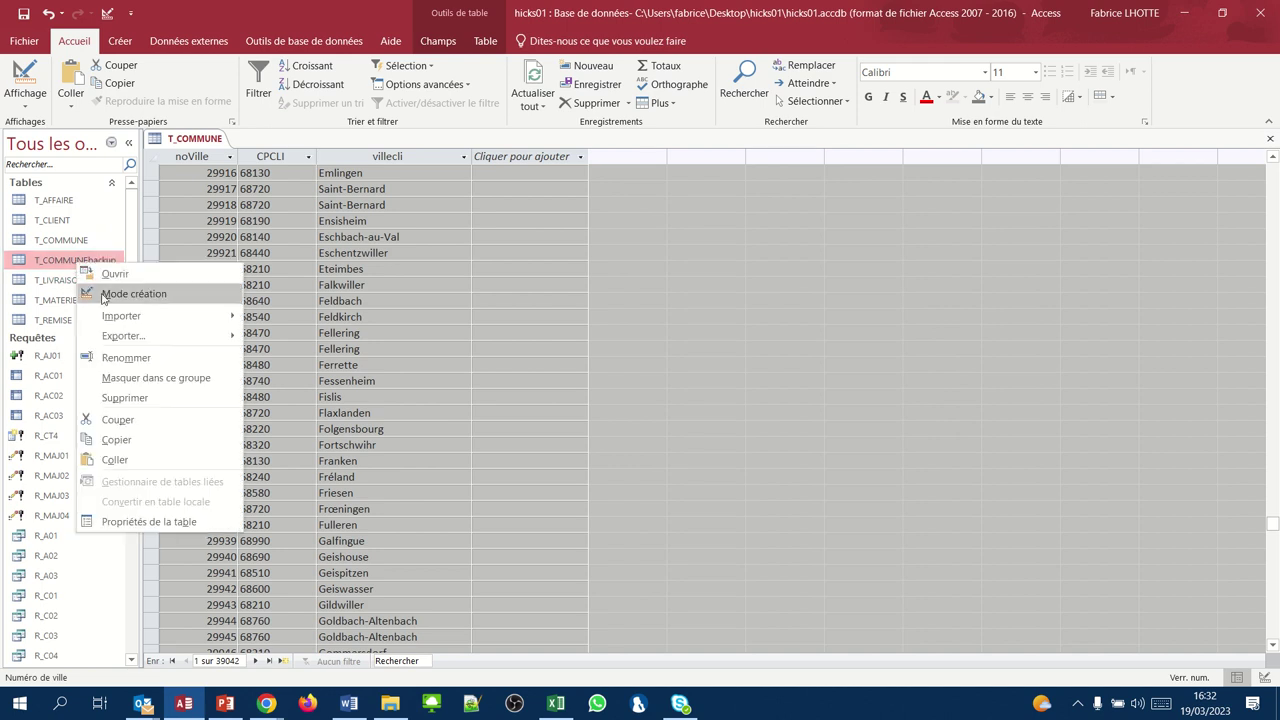
click(128, 398)
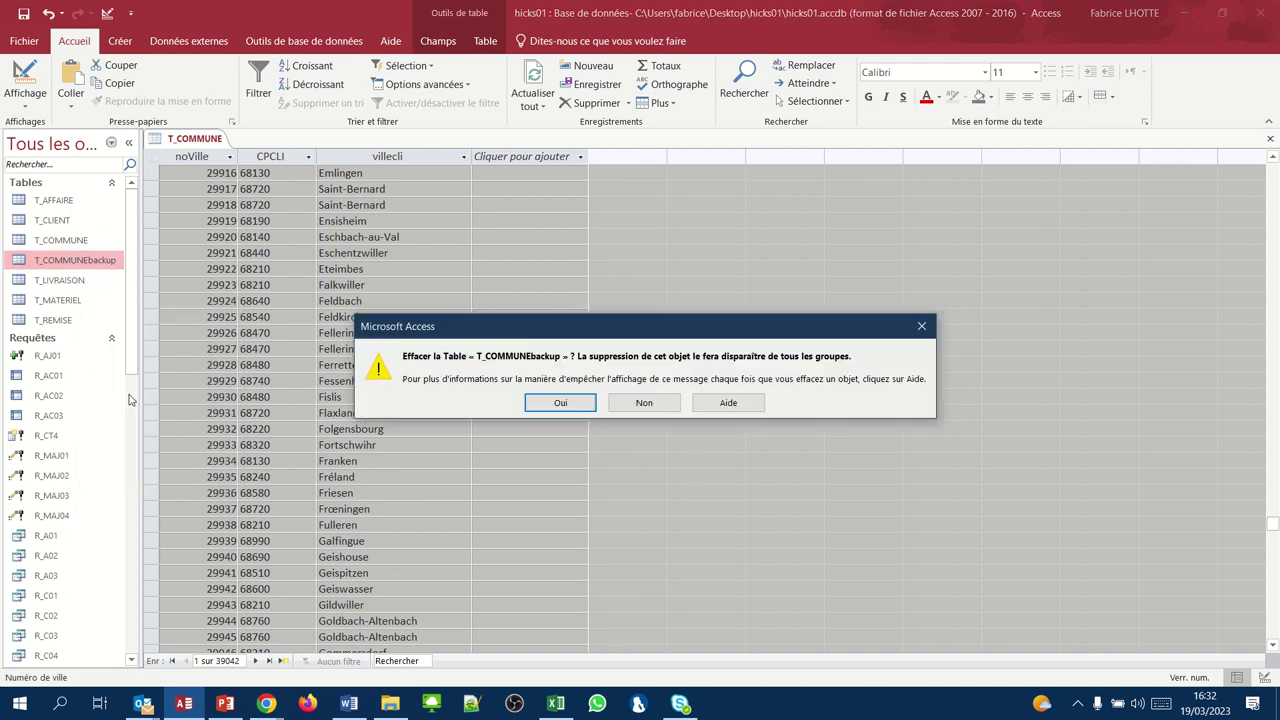
click(558, 403)
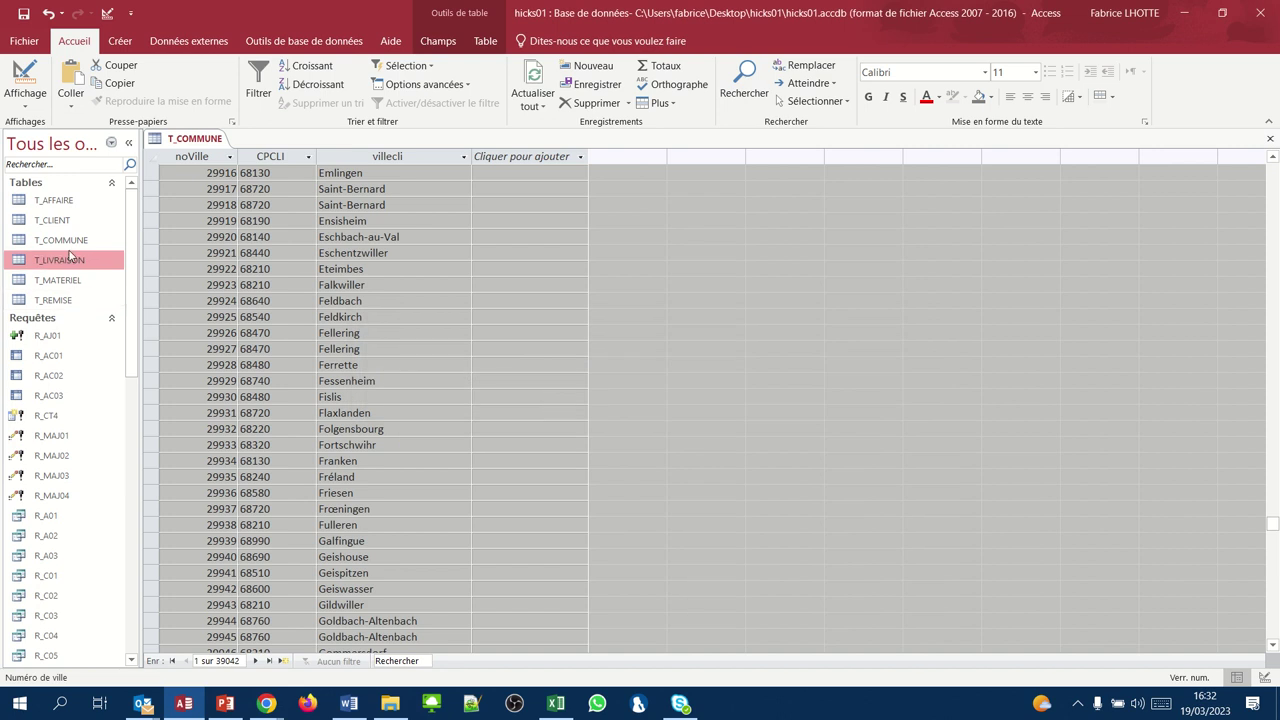